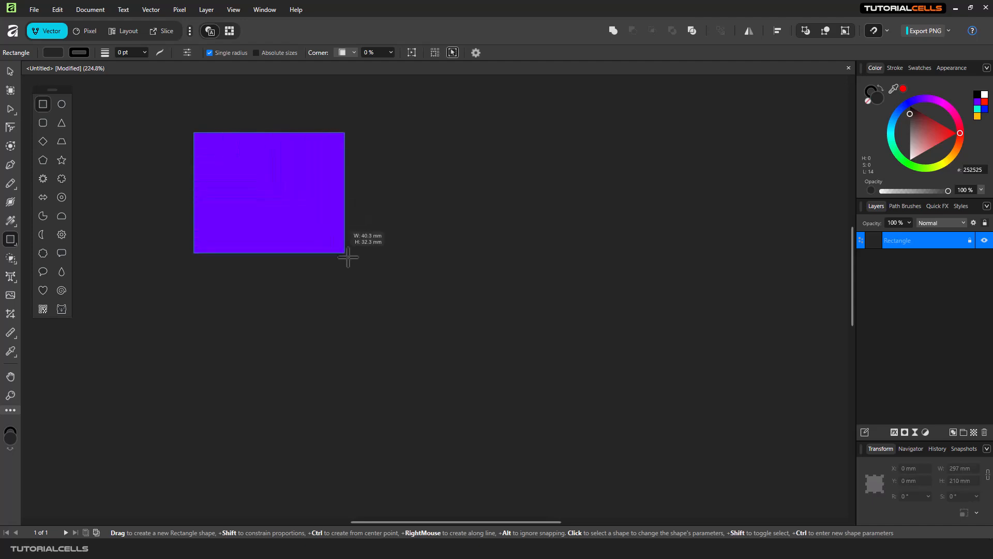
Step: Overlapping the purple rectangle, draw a star about 42 mm wide, a square star about 38 mm wide and a double-headed arrow about 32.5 mm long
click(61, 160)
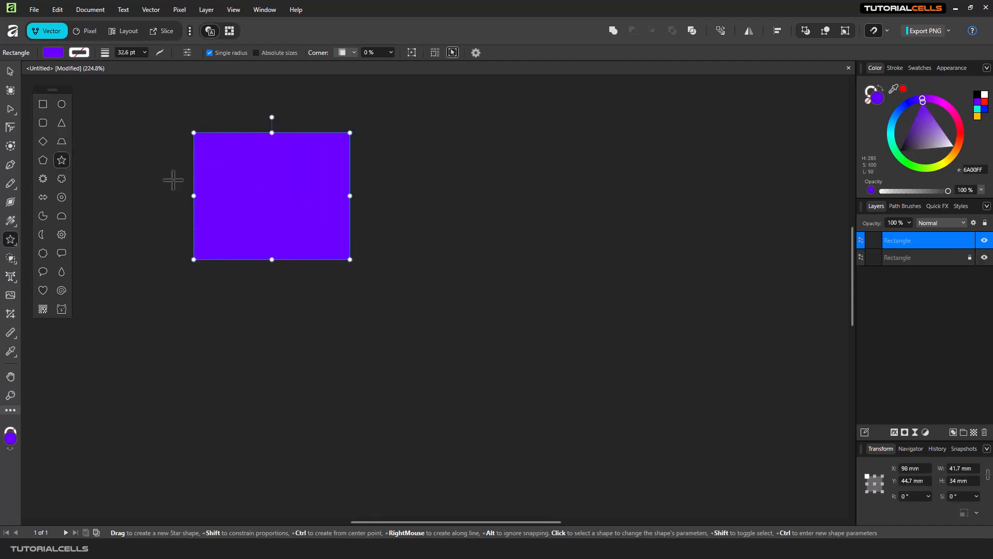
drag(300, 180, 456, 76)
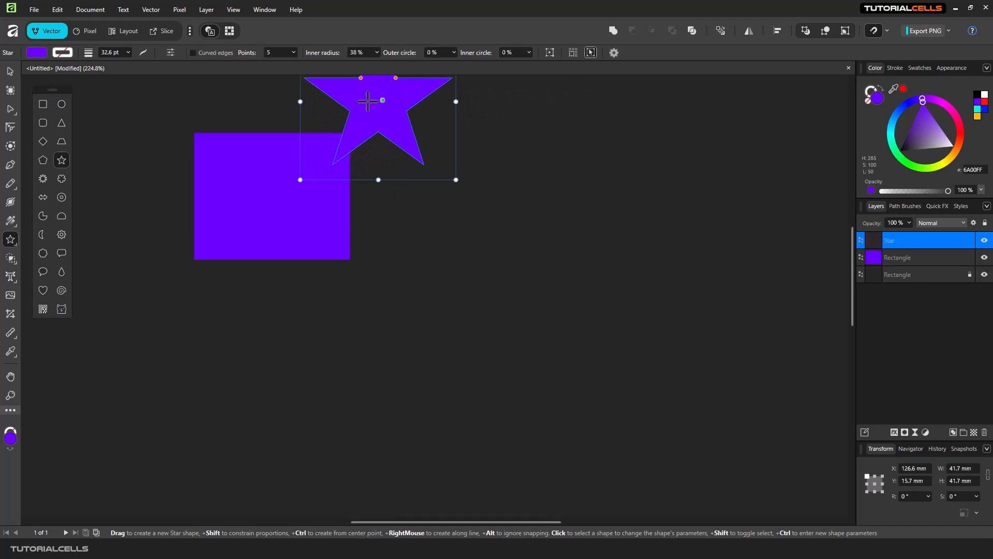
click(61, 179)
drag(163, 195, 304, 338)
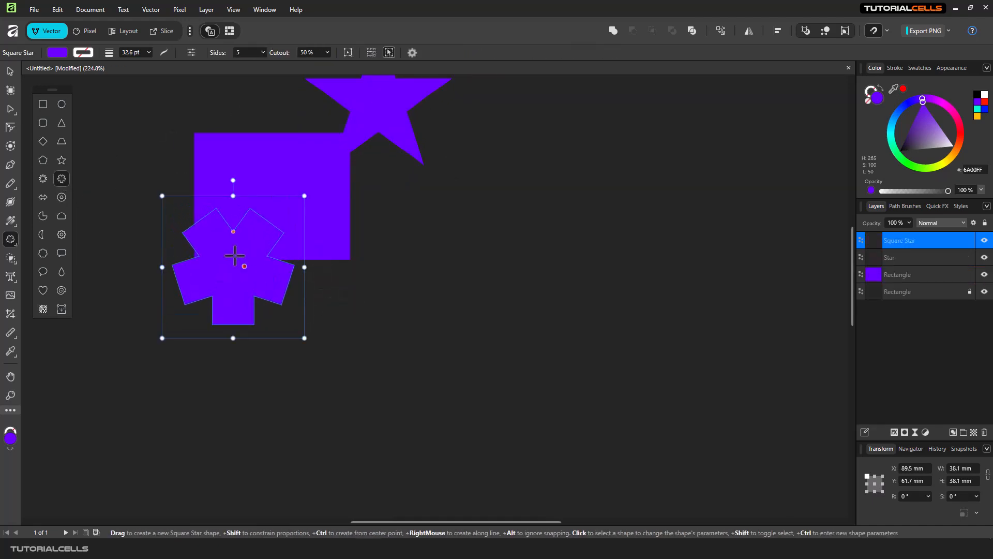
click(43, 197)
drag(162, 127, 283, 164)
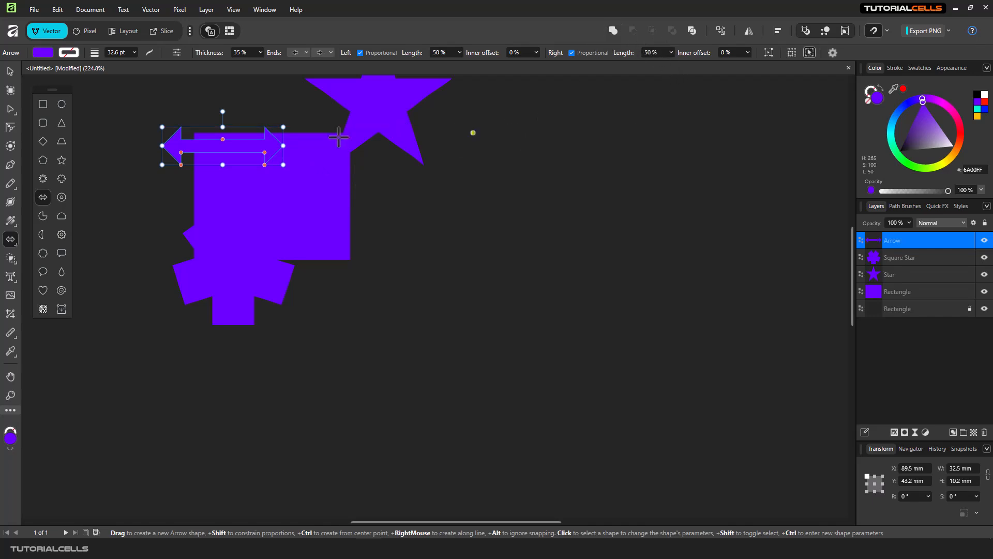
Step: Move the star down and left over the rectangle's upper-right corner and fill it with orange FF6400
key(space)
drag(222, 151, 253, 231)
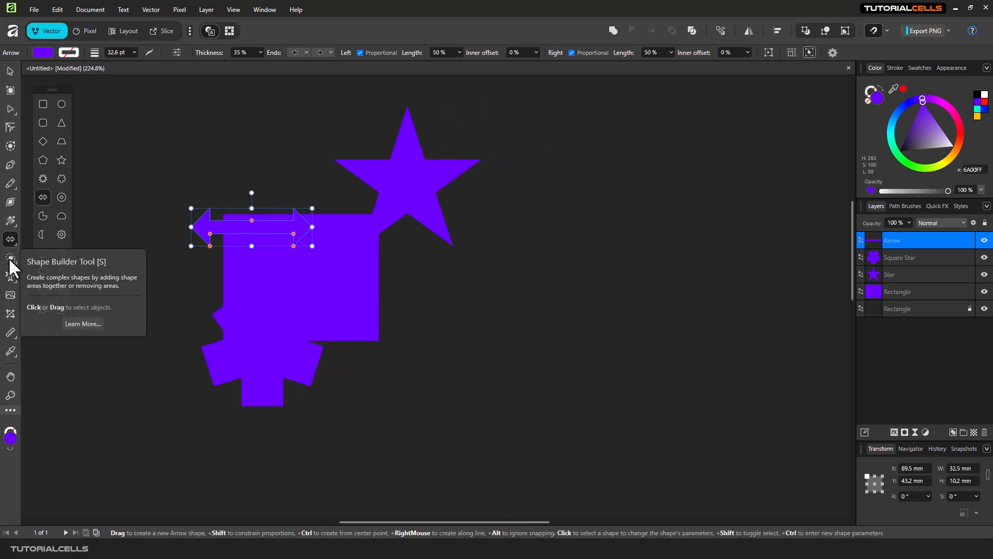
click(9, 71)
drag(429, 168, 407, 195)
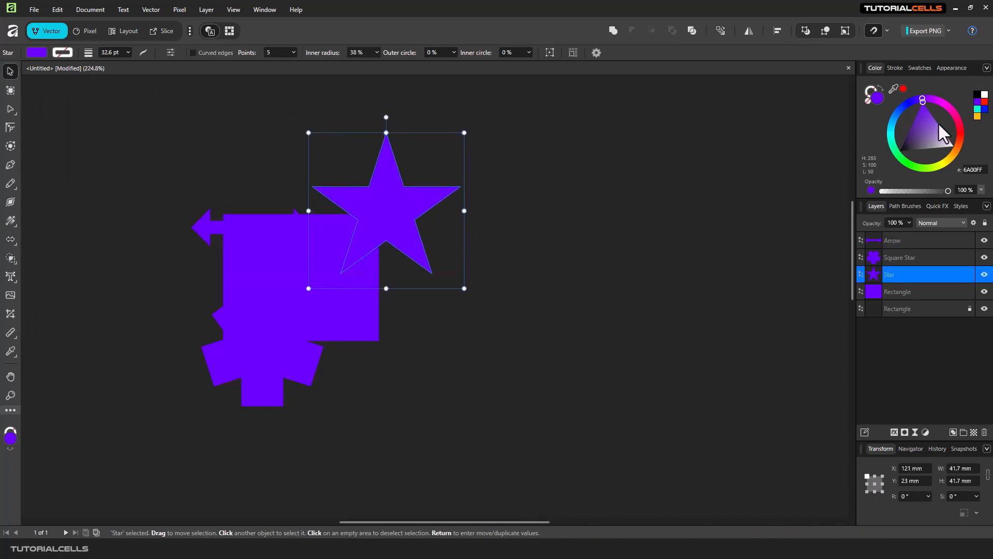
click(957, 146)
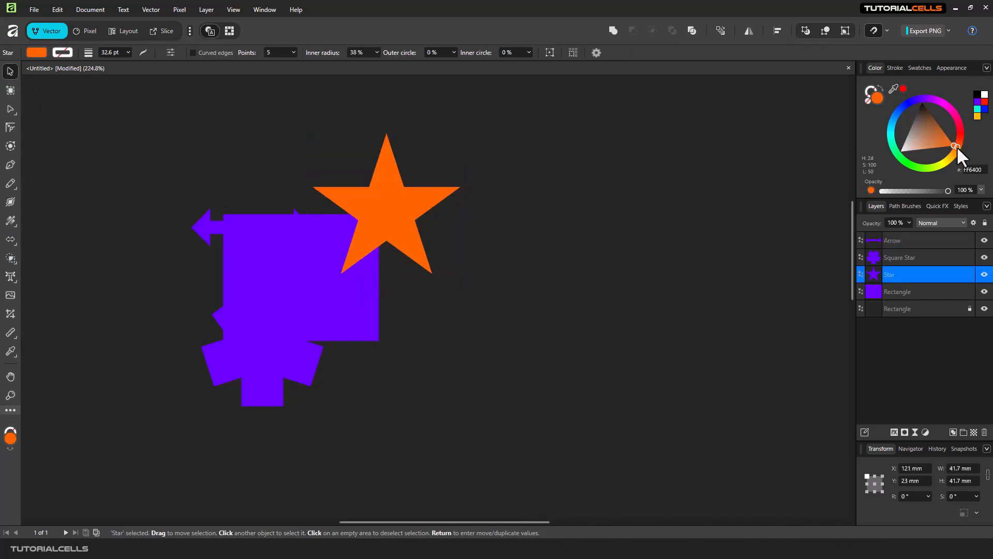
Step: Fill the rectangle with cyan 00FFE3, and recolour the arrow blue 004DFF after lowering it by about 3 mm
click(289, 240)
click(886, 139)
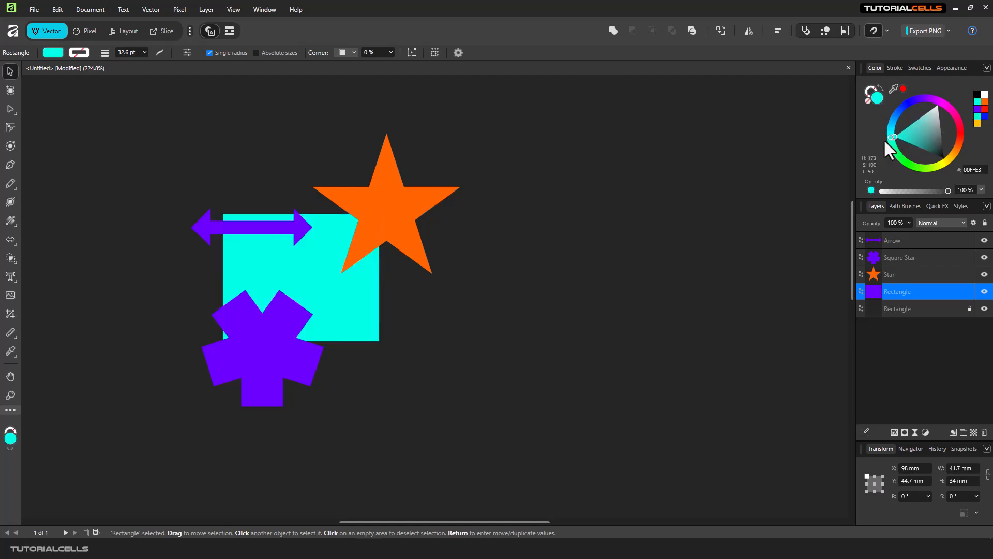
click(290, 226)
drag(295, 229, 296, 241)
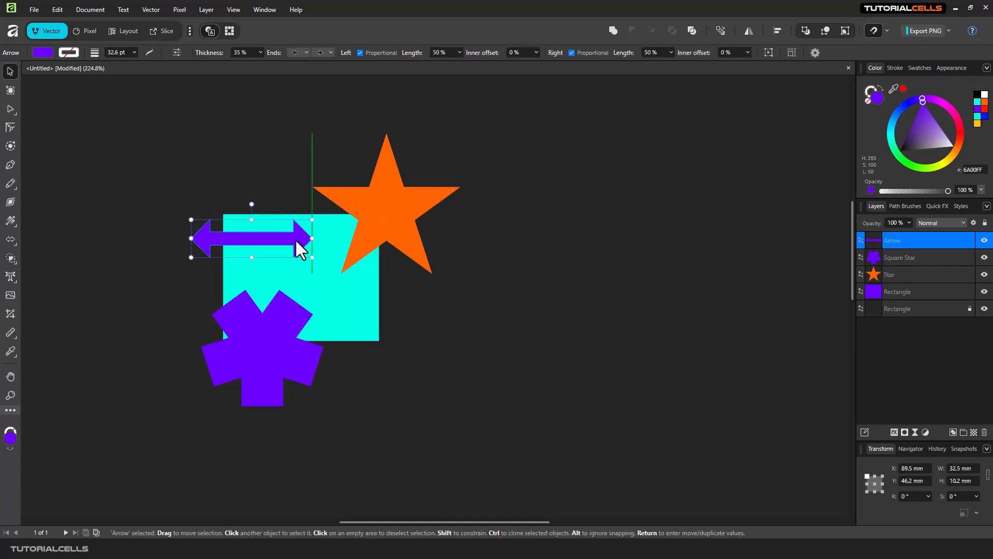
click(901, 110)
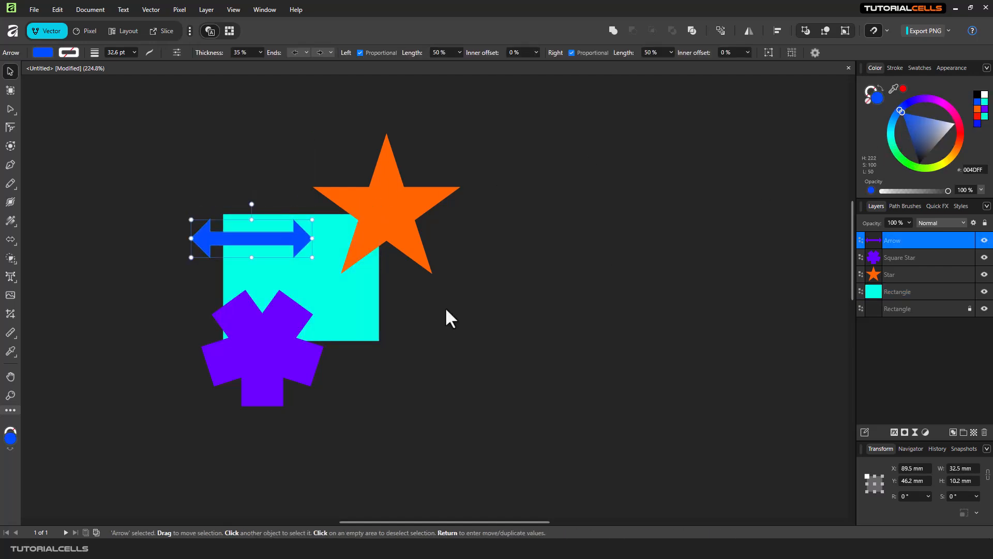
Step: Move the purple square star up by about 2 mm and clear the selection
click(273, 316)
drag(272, 314, 277, 313)
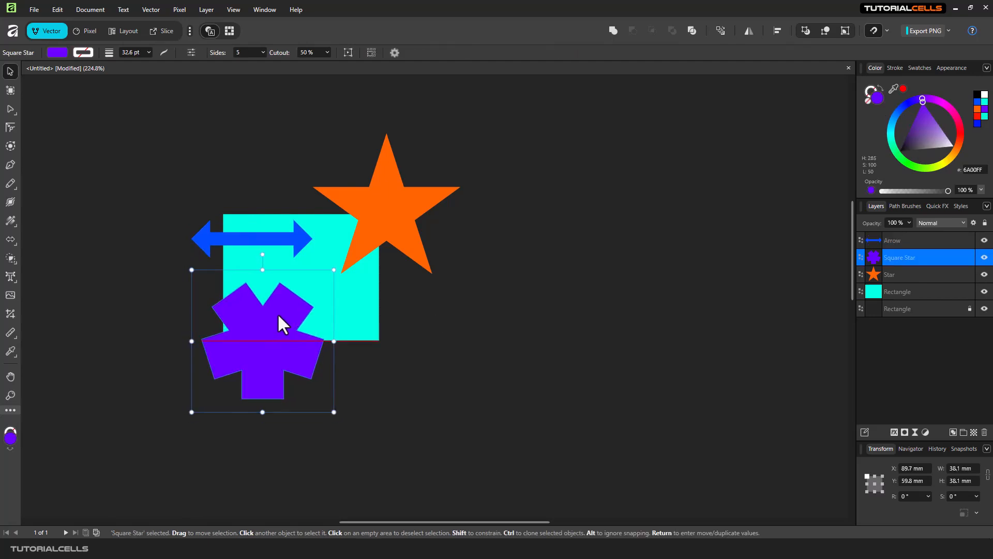
click(473, 248)
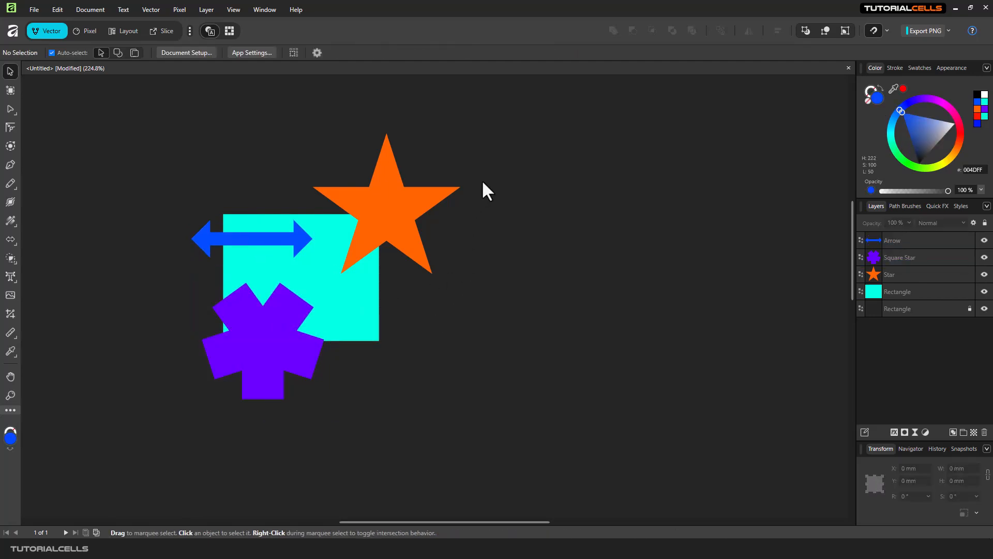
Step: Draw a peaked line of two straight segments to the right of the shapes with the Pen tool in polygon mode
drag(561, 215, 484, 192)
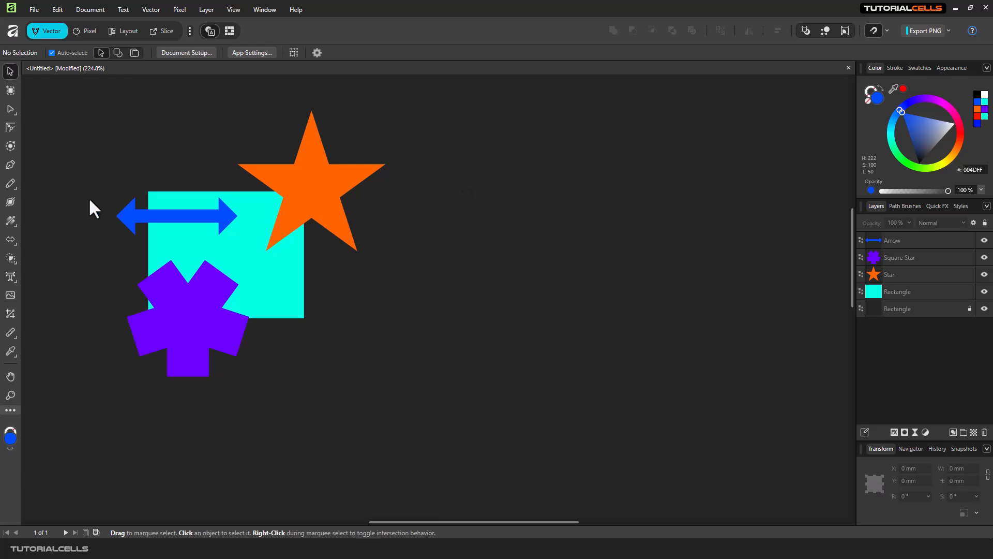
click(11, 163)
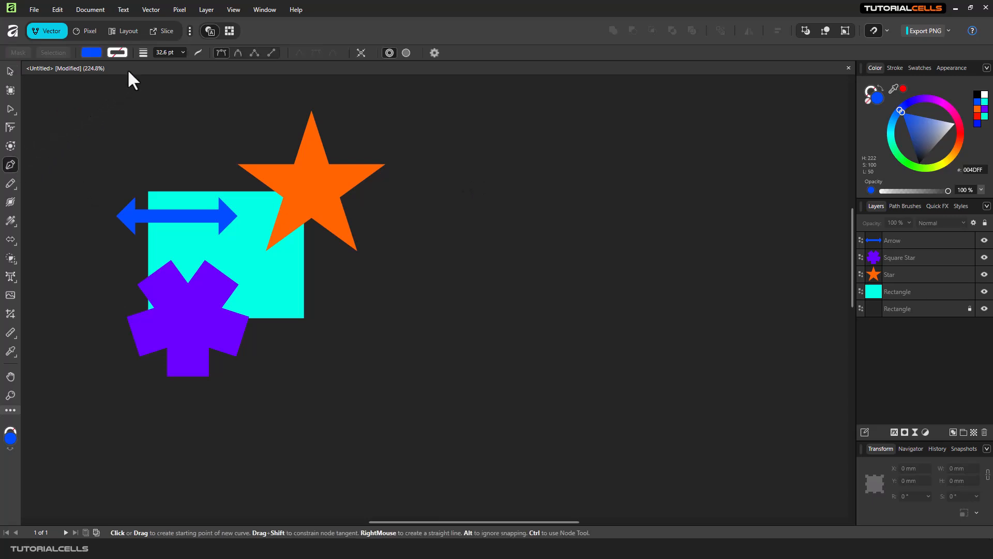
click(254, 53)
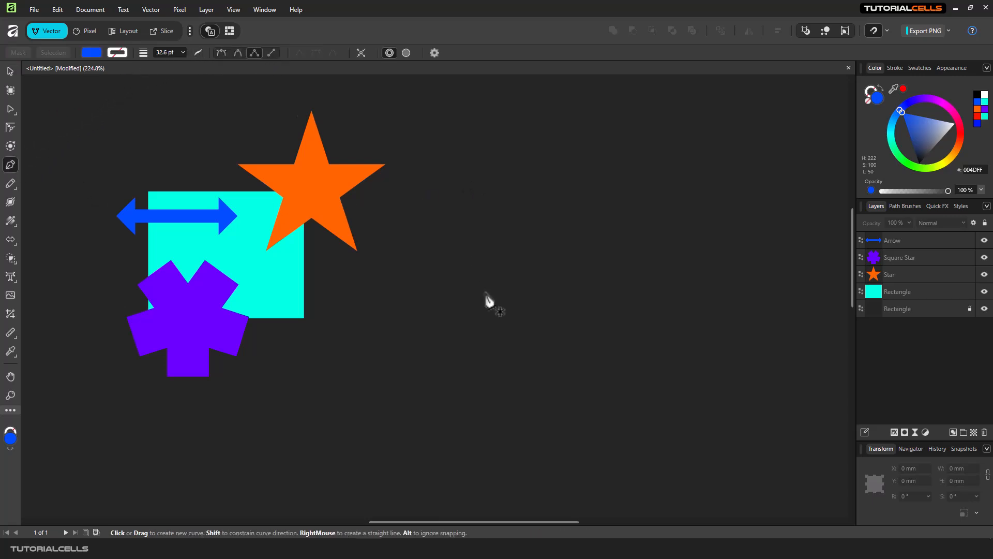
click(485, 291)
click(603, 180)
click(698, 322)
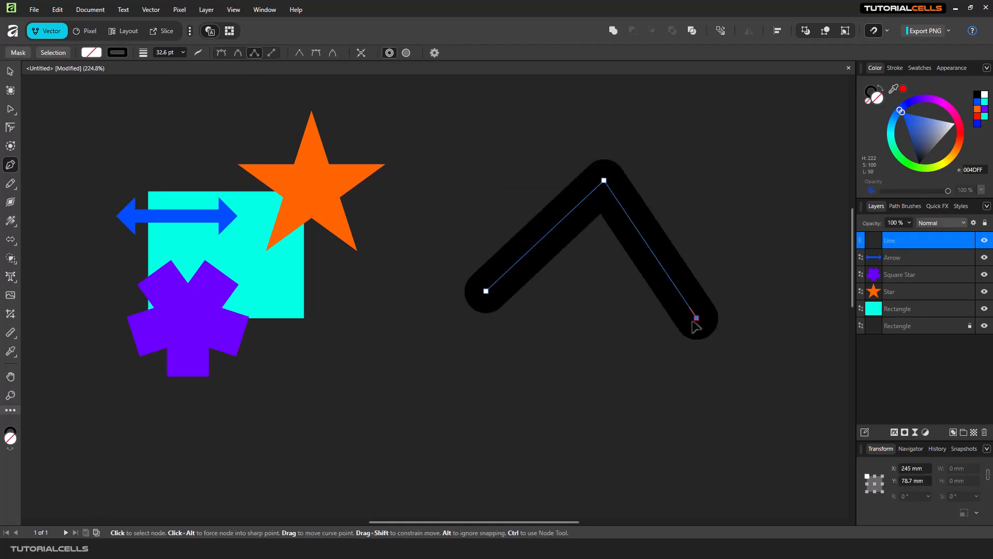
Step: Extend the peaked line with two straight segments down and back to the left, making it about 72 by 123 mm overall
scroll(690, 344, down, 3)
right_click(620, 250)
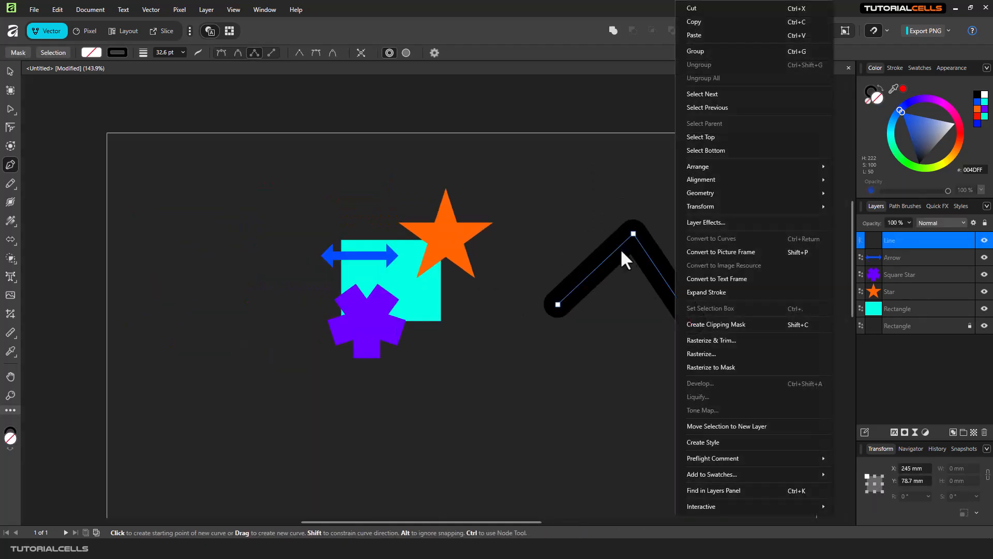
right_click(566, 286)
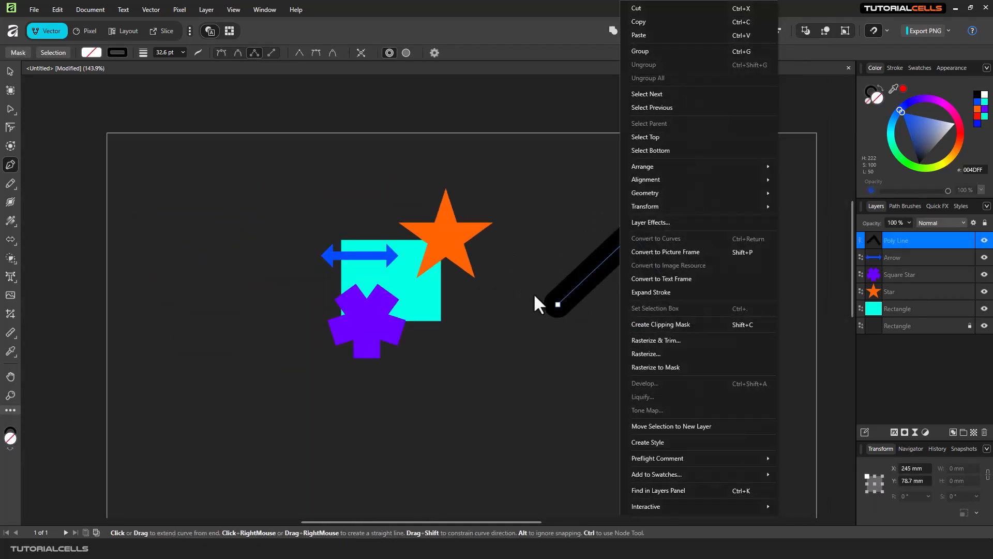
click(600, 29)
drag(685, 260, 554, 177)
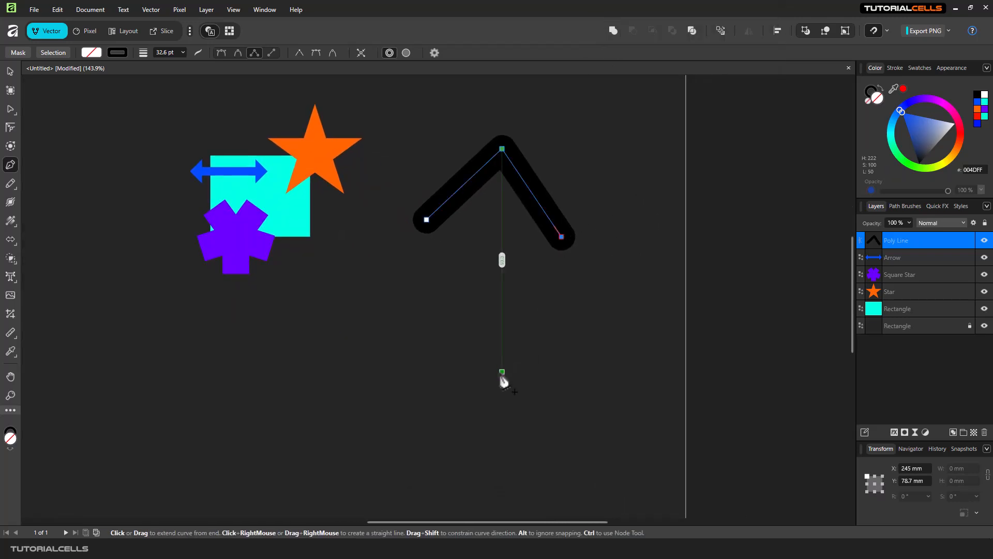
click(501, 377)
click(389, 443)
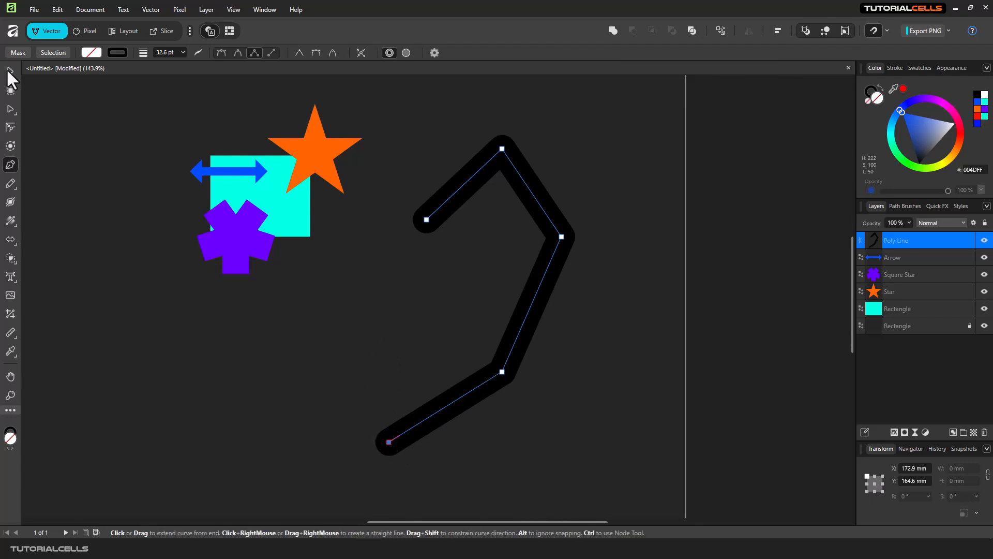
Step: Set the poly line's stroke width to 8.5 pt and its stroke colour to magenta FC00FF
click(183, 52)
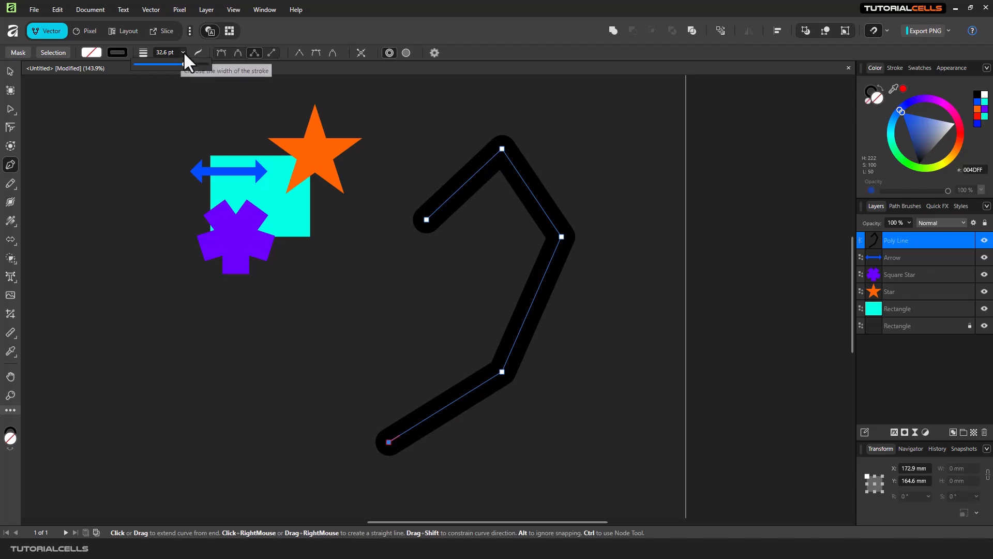
drag(185, 62, 164, 63)
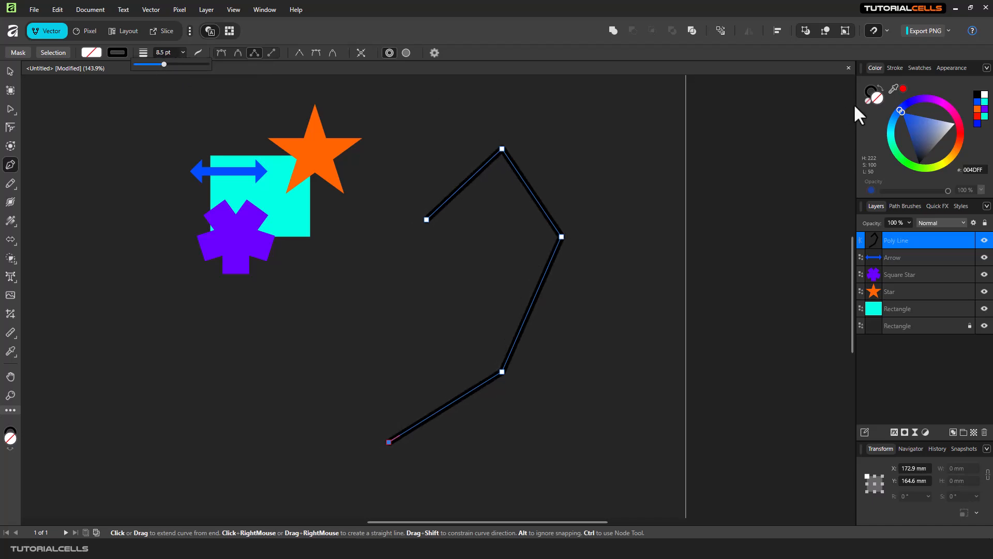
click(117, 51)
drag(128, 100, 130, 98)
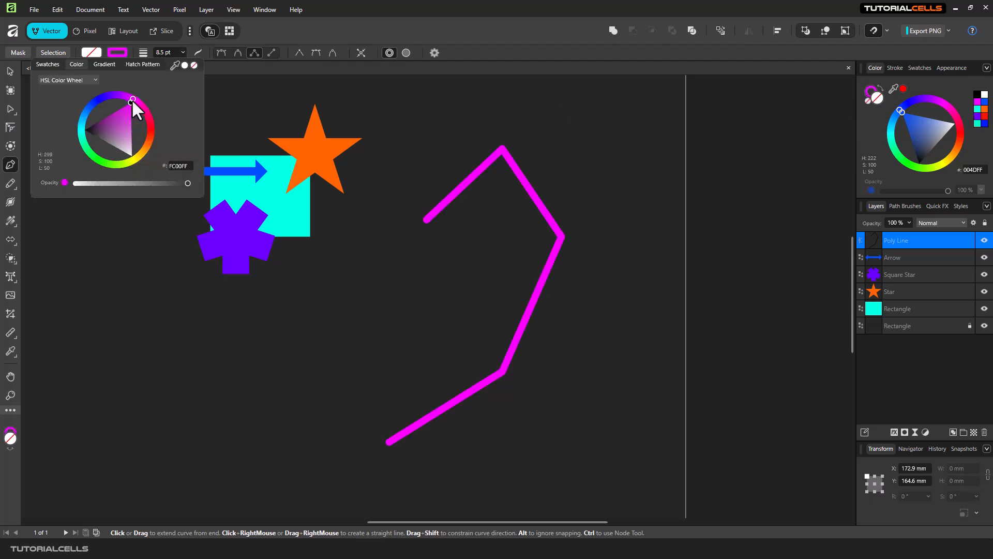
click(12, 75)
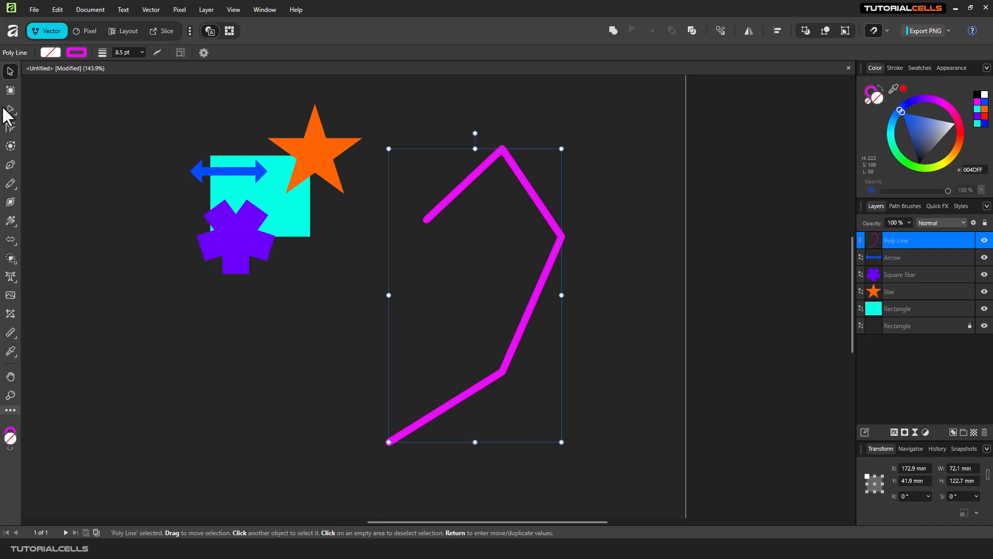
click(10, 165)
click(440, 268)
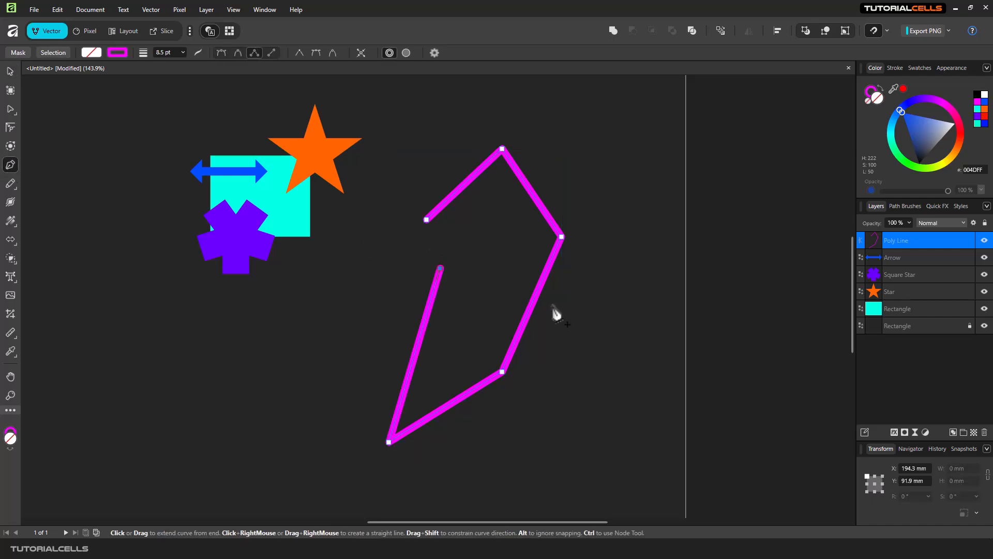
key(ctrl+z)
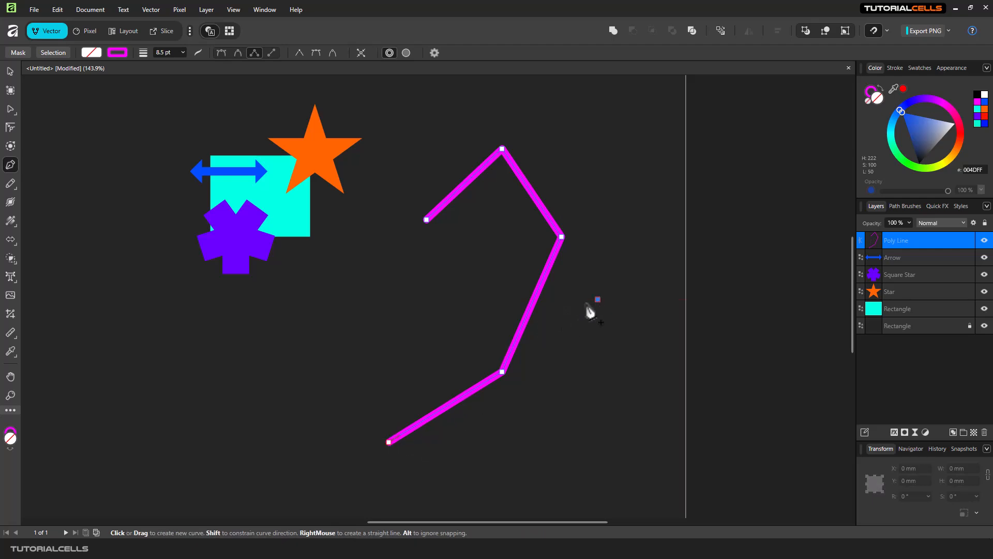
Step: Draw a second open poly line with the Pen tool, zigzagging across the first one, about 80.5 by 115 mm overall
click(425, 299)
click(598, 299)
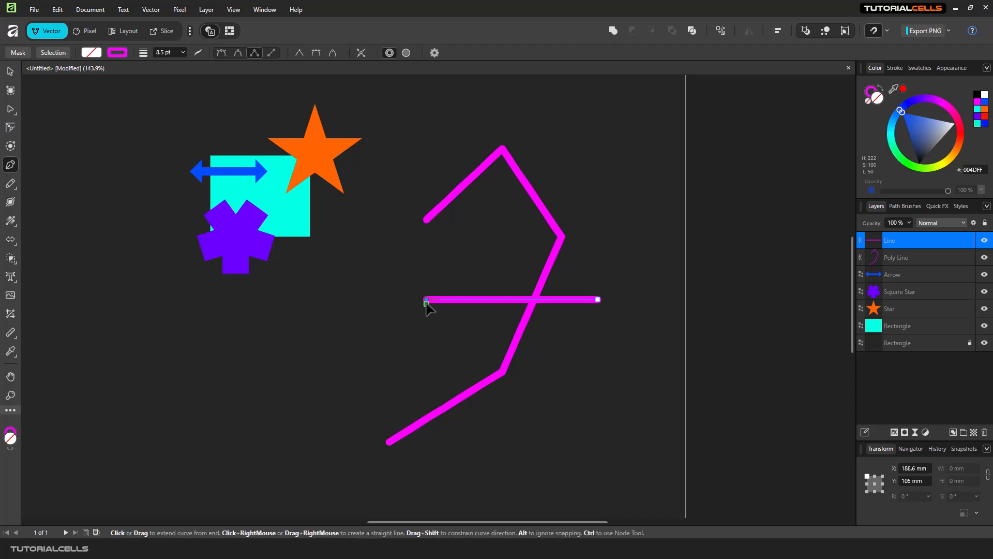
click(426, 303)
click(555, 155)
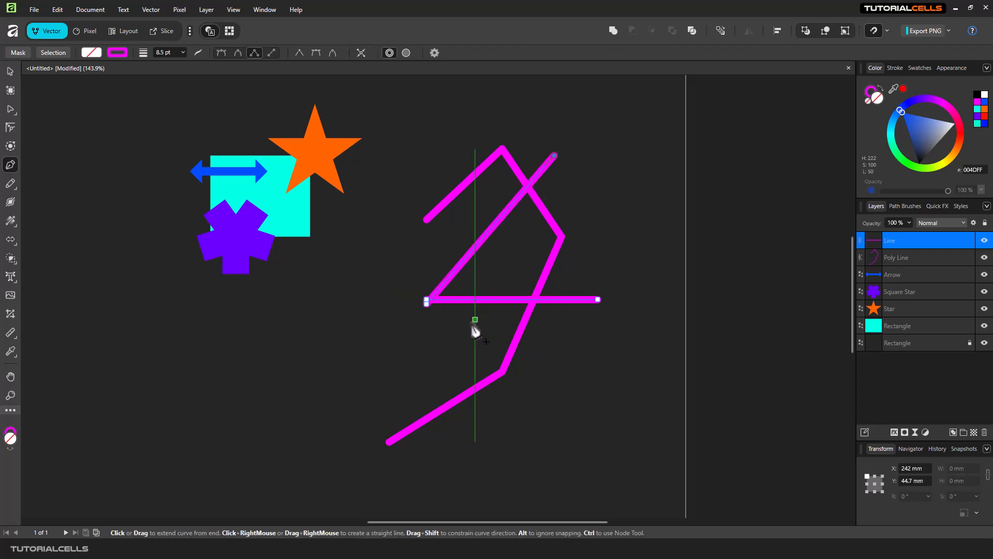
click(619, 226)
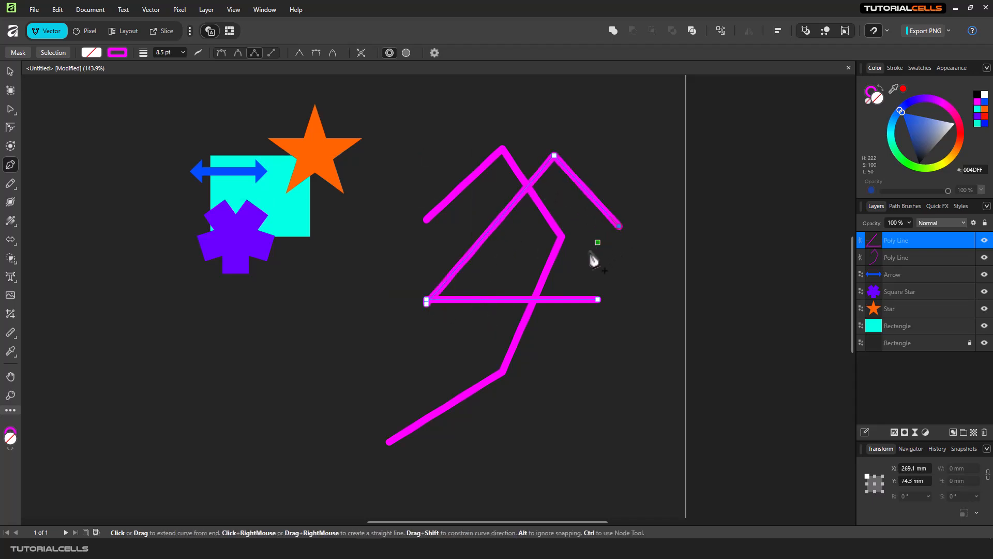
click(508, 261)
click(447, 357)
click(489, 424)
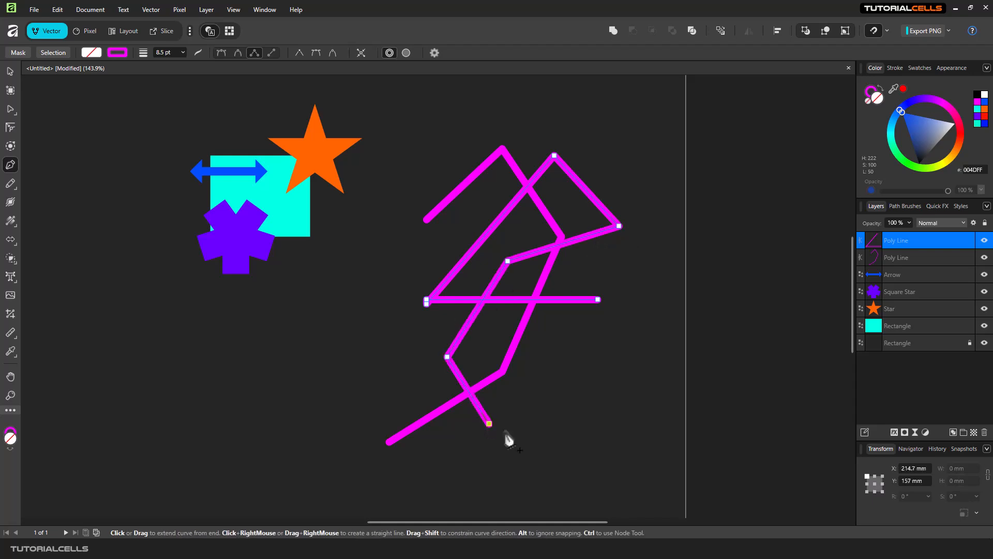
click(581, 430)
click(620, 389)
click(440, 156)
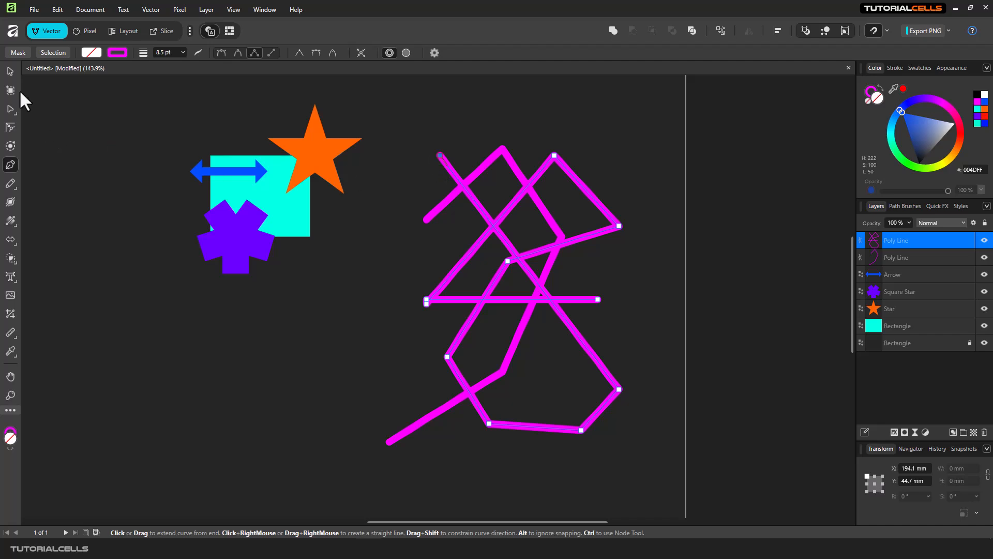
Step: Select both magenta poly lines and scale them down together to about 52 by 66 mm
click(10, 72)
drag(144, 154, 230, 188)
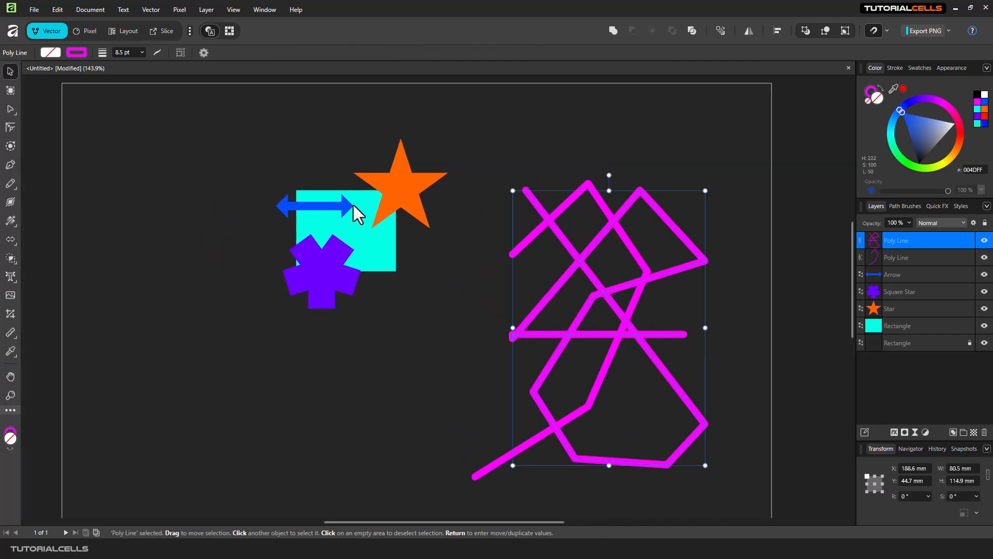
click(485, 215)
mouse_move(457, 122)
mouse_down()
mouse_move(674, 507)
mouse_move(727, 501)
mouse_up()
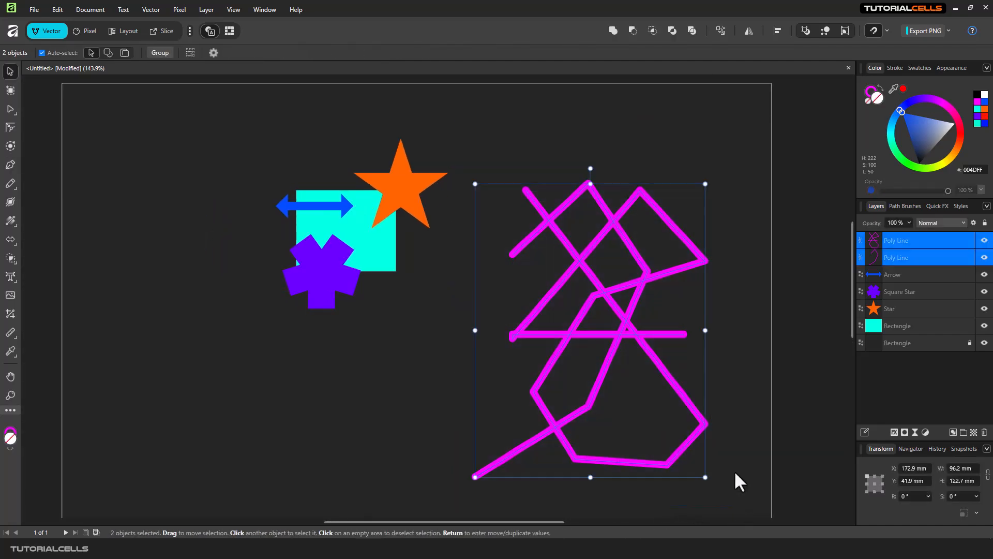
drag(475, 183, 533, 223)
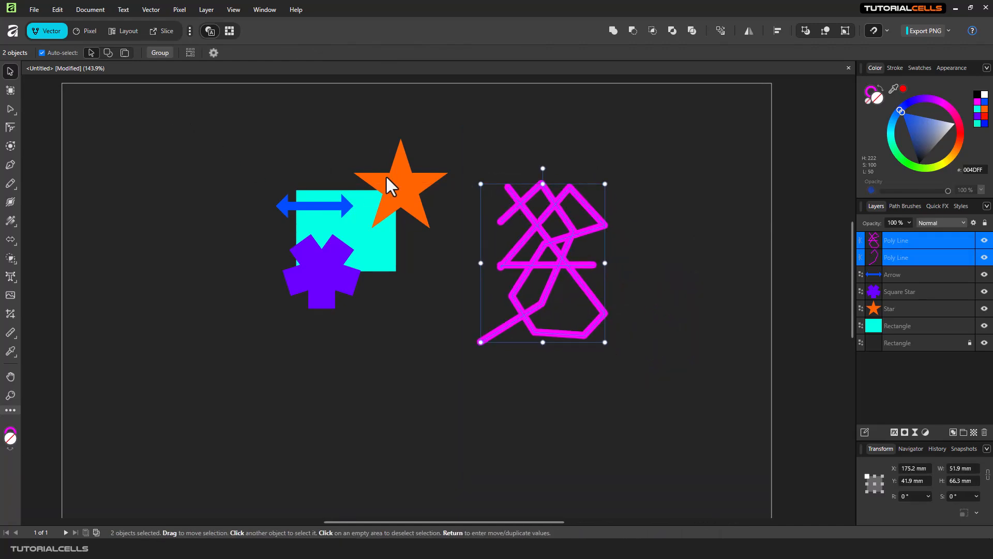
scroll(577, 237, up, 3)
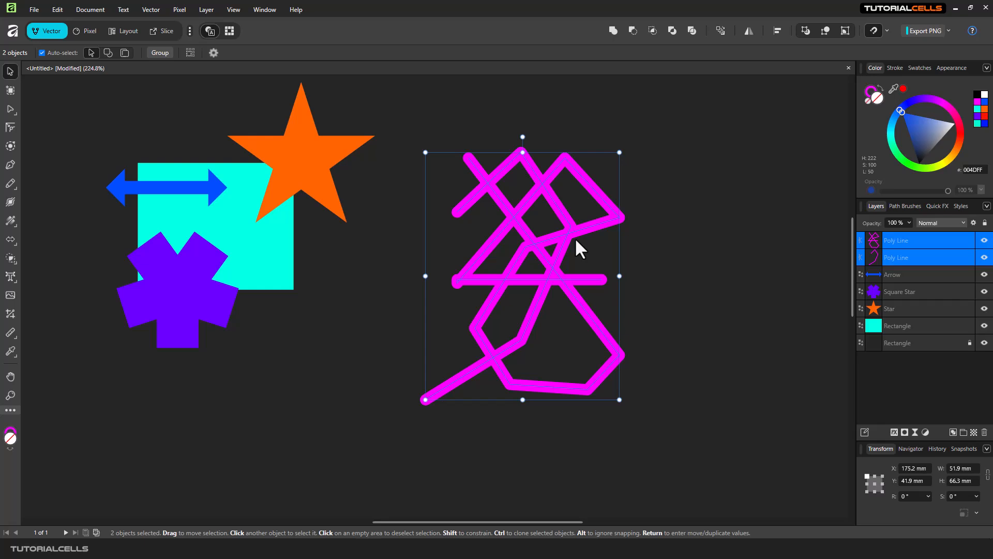
Step: Set the stroke width of both magenta poly lines to 2.4 pt and deselect them
click(894, 68)
drag(911, 97, 904, 98)
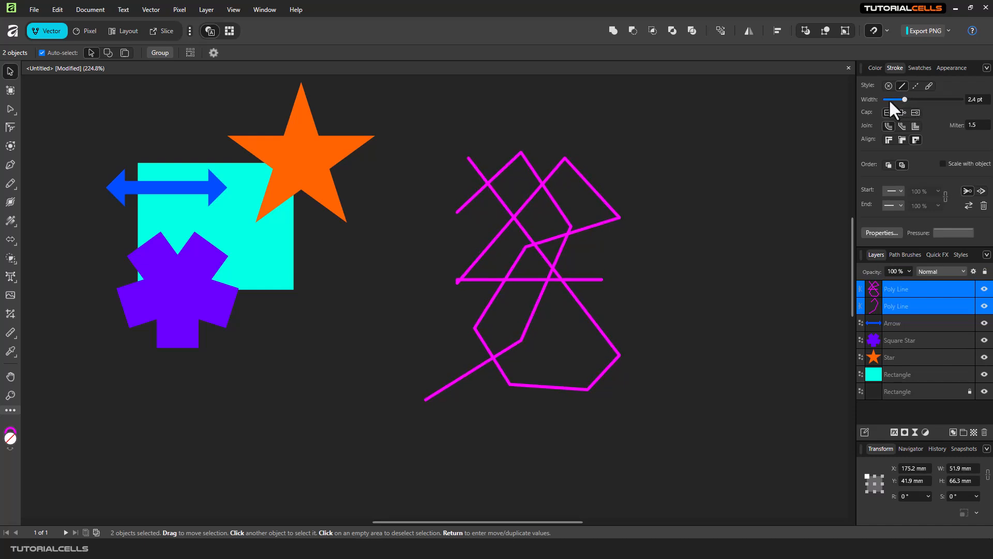
click(354, 205)
drag(284, 200, 373, 259)
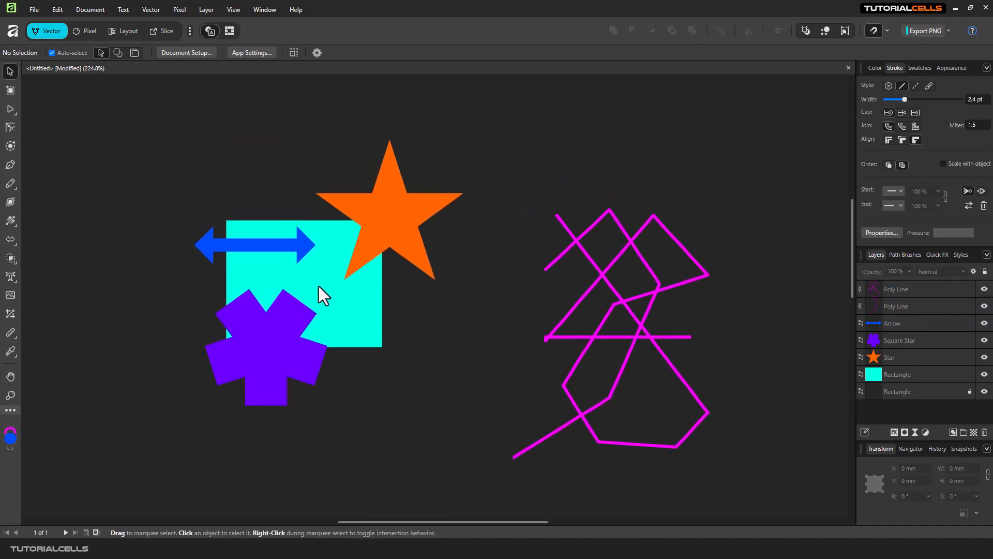
scroll(319, 287, up, 2)
drag(321, 291, 388, 325)
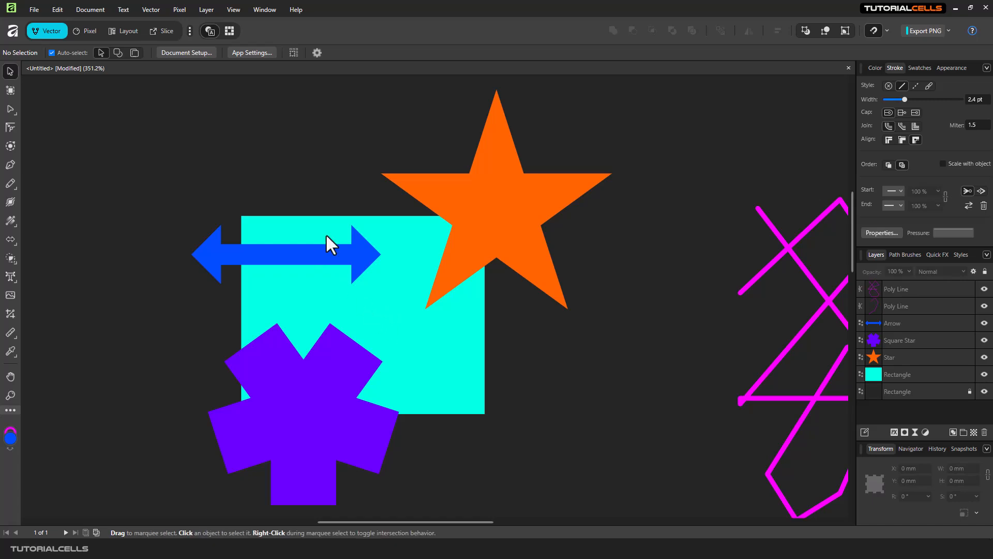
click(288, 359)
click(464, 205)
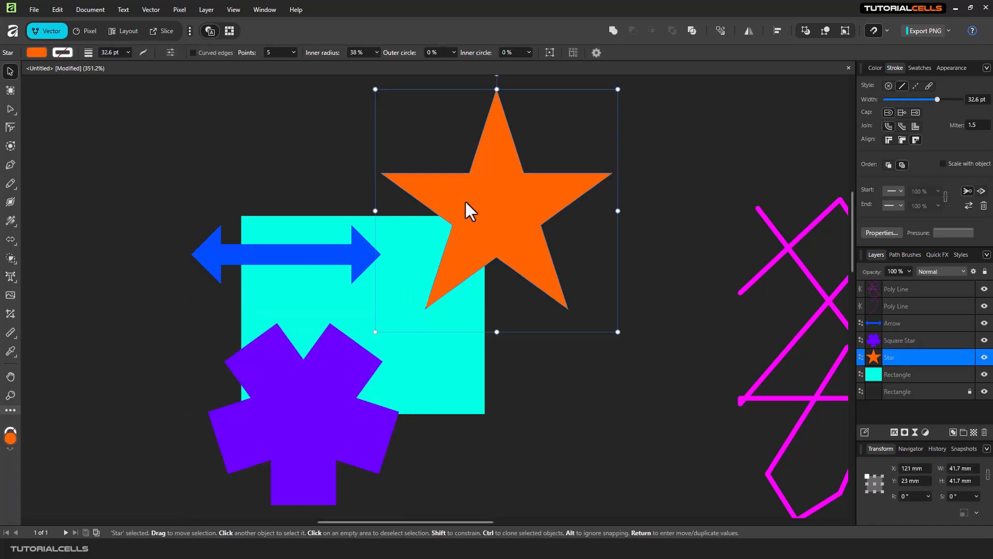
click(240, 179)
scroll(240, 179, down, 2)
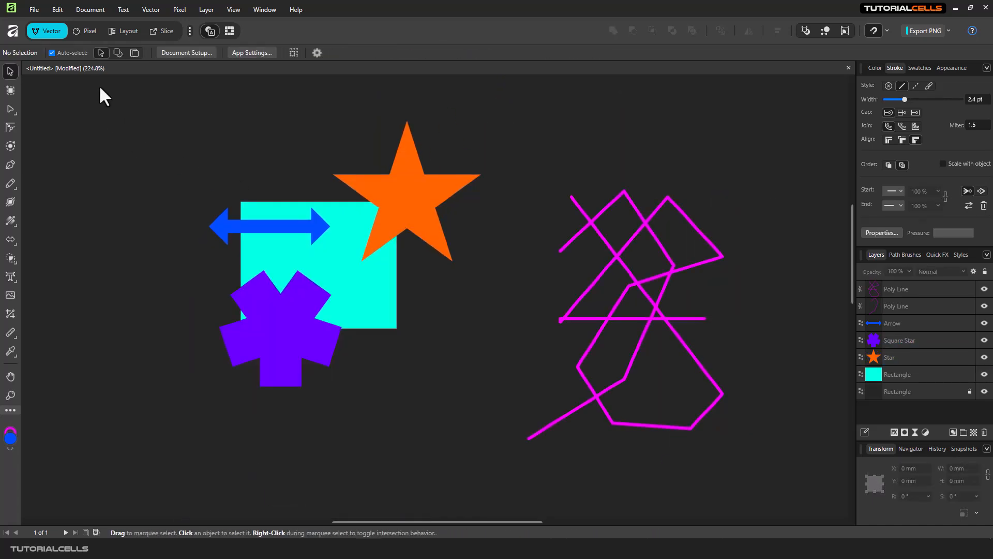
Step: Select the four overlapping coloured shapes and use the Shape Builder to create separate shapes from the star's outer area and its overlap with the rectangle
drag(100, 88, 488, 395)
scroll(381, 259, up, 1)
drag(366, 248, 387, 268)
click(10, 257)
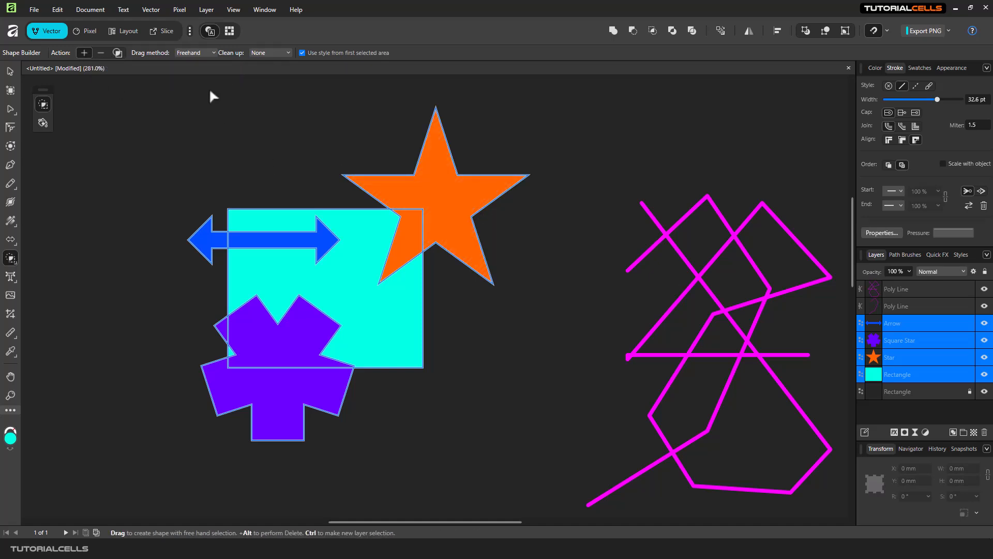
click(200, 52)
click(200, 52)
click(442, 196)
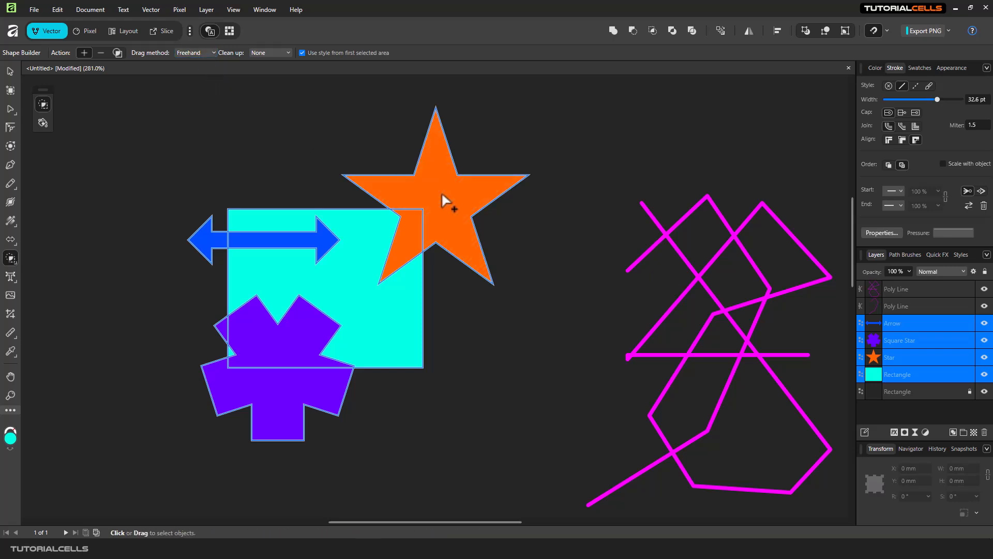
click(413, 230)
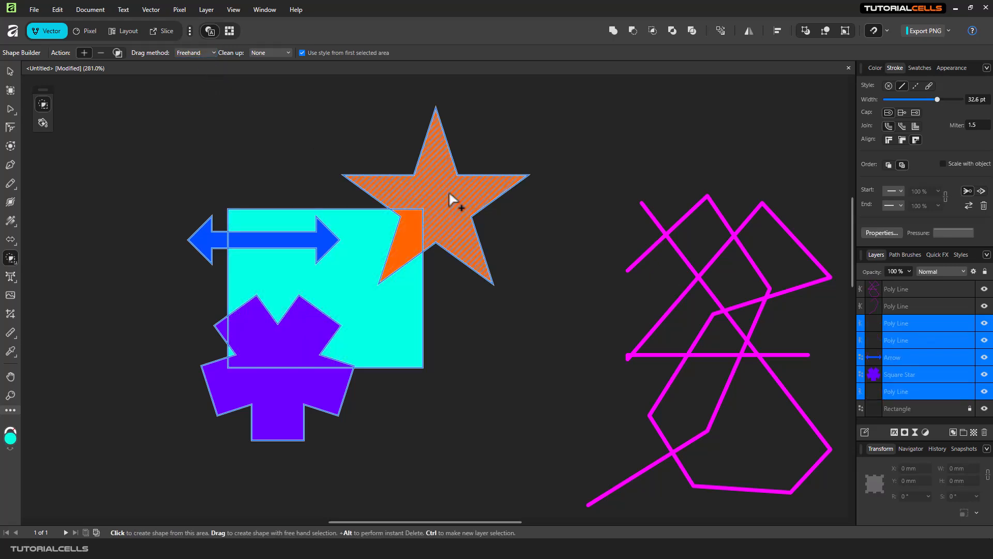
Step: Merge the star pieces, the rectangle and the overlapping part of the purple square star with a freehand Shape Builder stroke
mouse_move(433, 204)
mouse_down()
mouse_move(358, 244)
mouse_move(312, 322)
mouse_up()
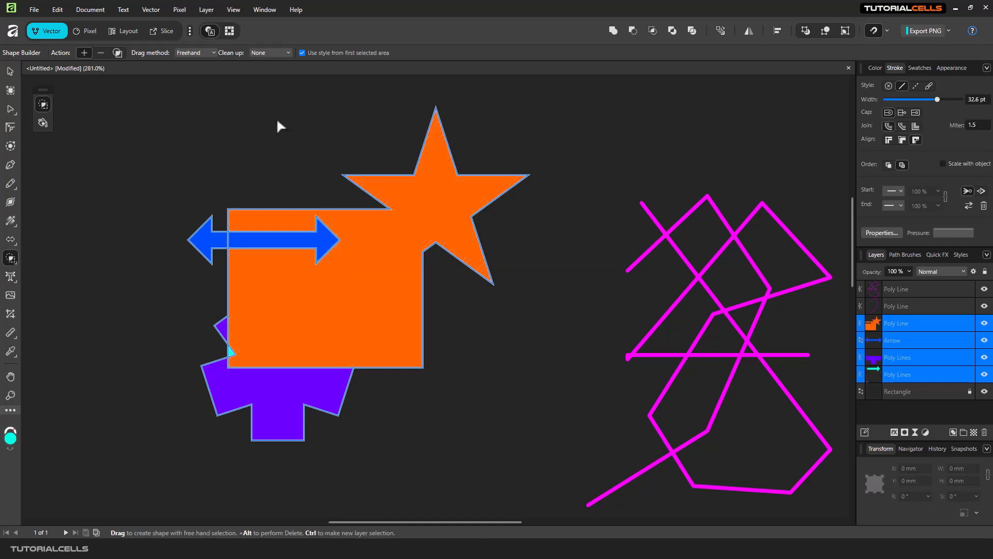
click(271, 53)
click(270, 53)
Step: Move the merged orange shape up and away from the arrow and the remaining purple pieces
click(9, 73)
scroll(405, 263, down, 1)
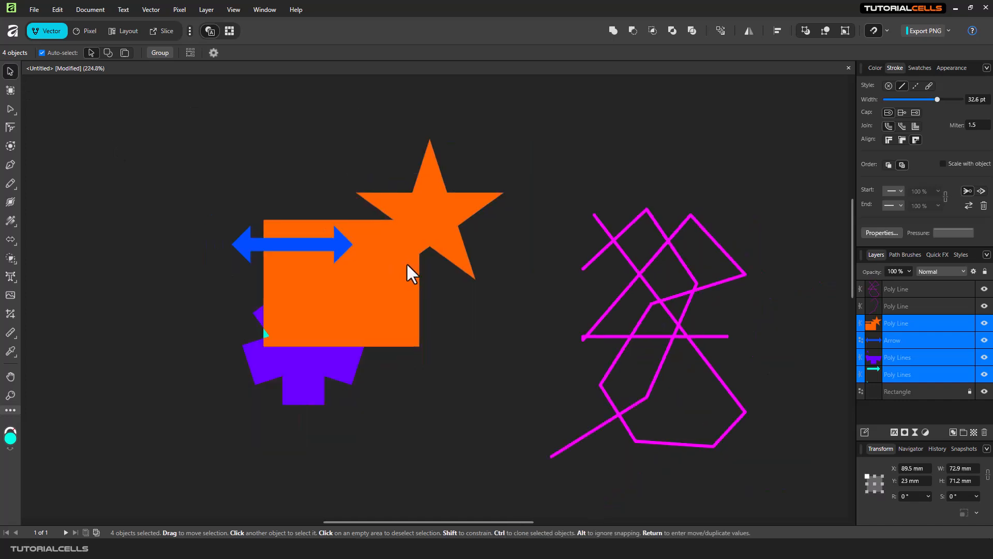
drag(404, 263, 483, 205)
click(514, 193)
click(397, 235)
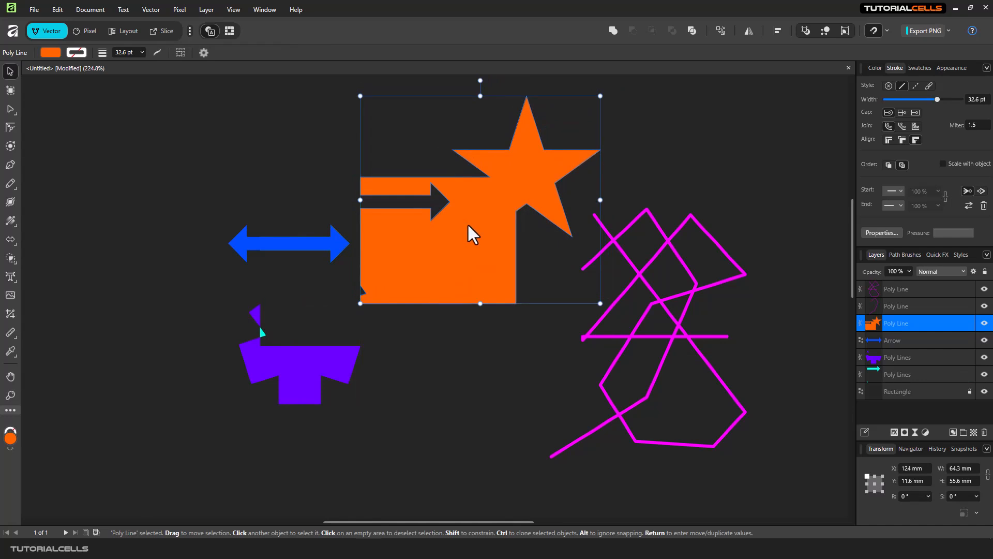
Step: Undo the moves, the freehand merge and the star's area extractions, back to the original arrow, square star, star and rectangle
key(ctrl+z)
key(ctrl+z)
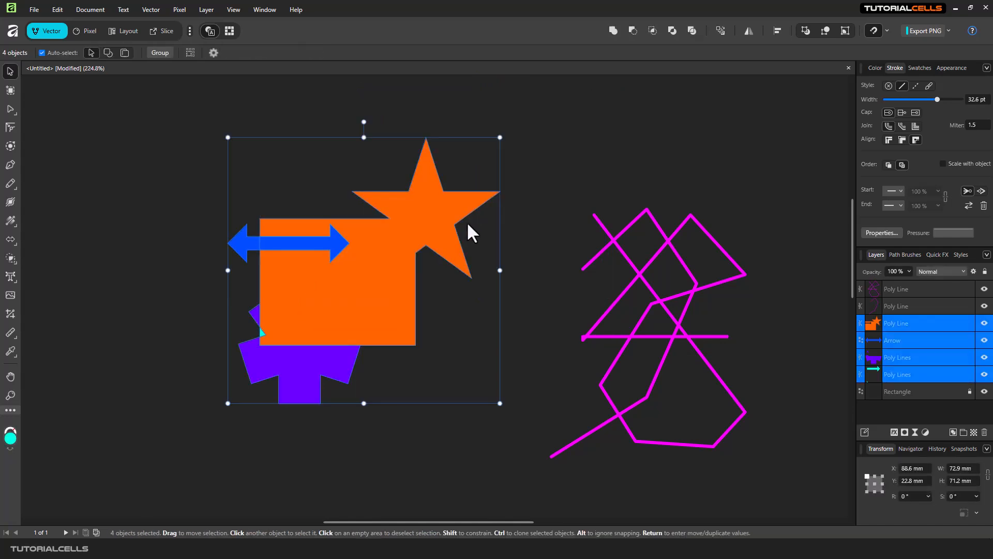
key(ctrl+z)
key(ctrl+z)
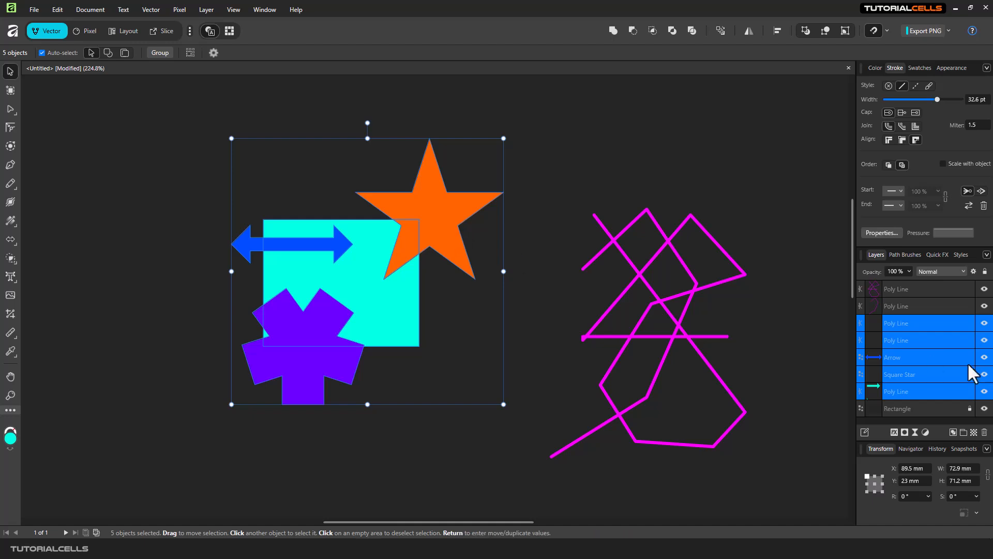
click(334, 115)
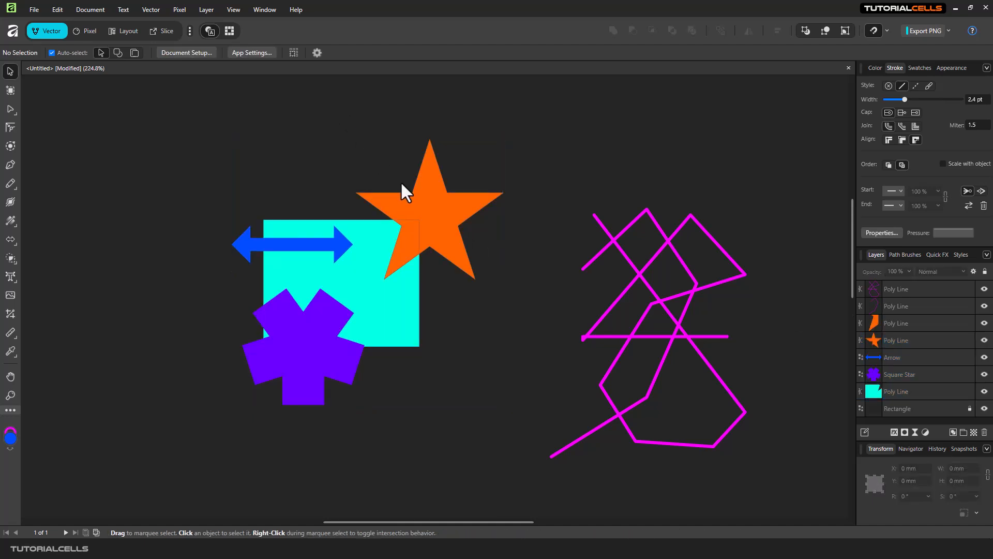
click(430, 198)
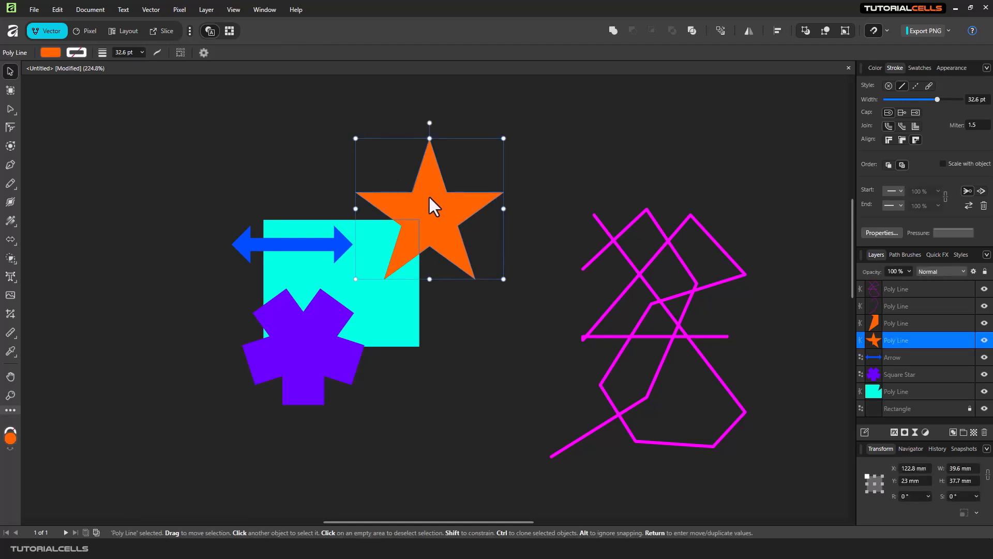
key(ctrl+z)
key(ctrl+z)
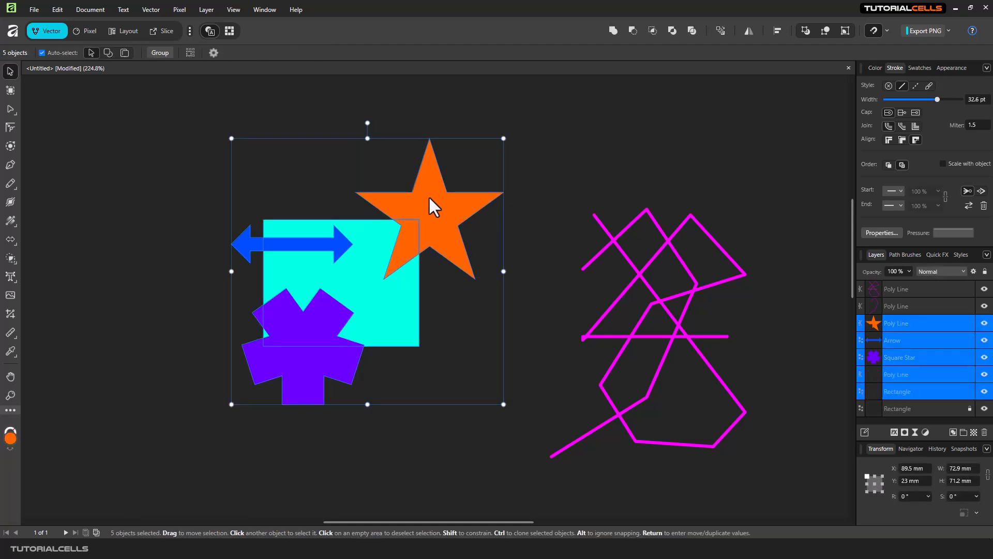
key(ctrl+z)
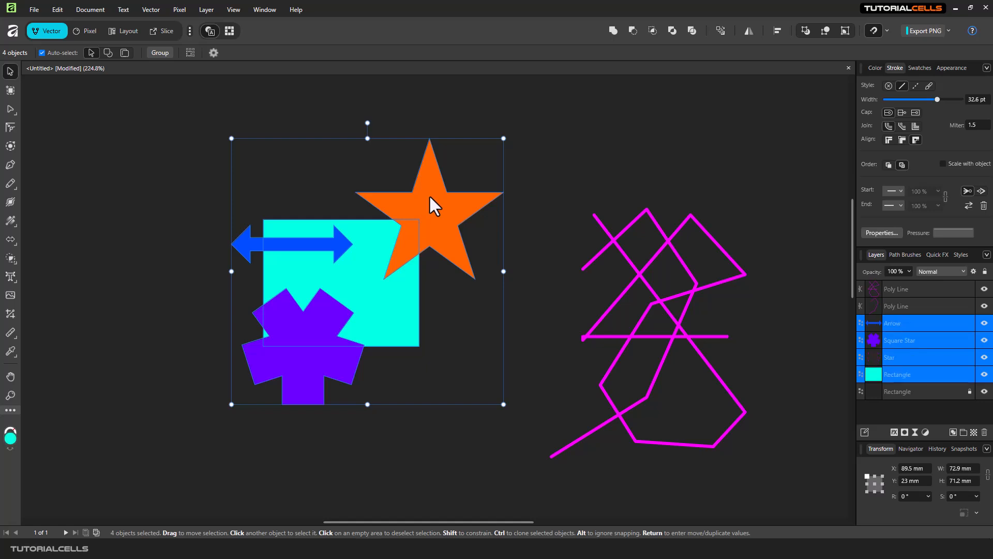
Step: Reselect the arrow, square star, star and rectangle together and activate the Shape Builder Tool on them
click(335, 151)
drag(418, 185, 161, 417)
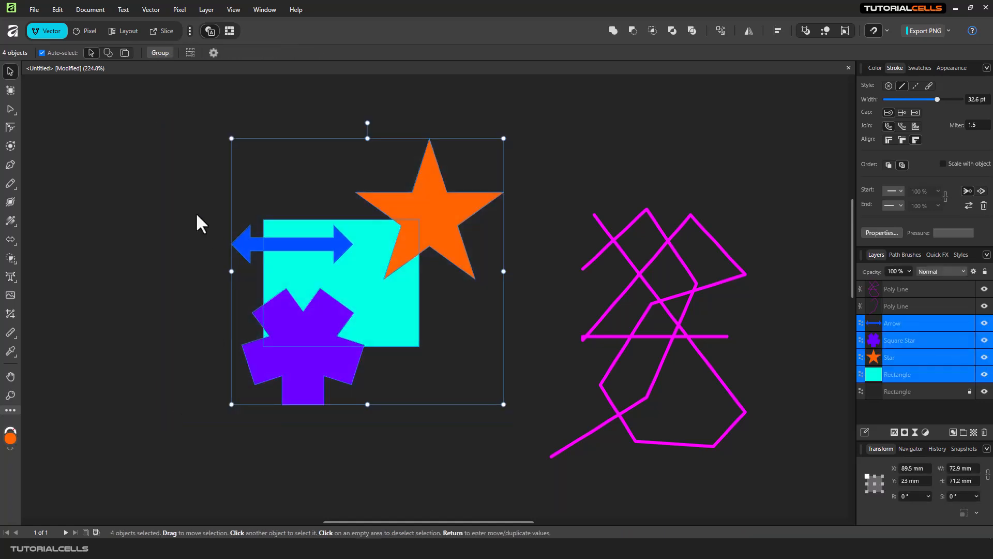
click(11, 258)
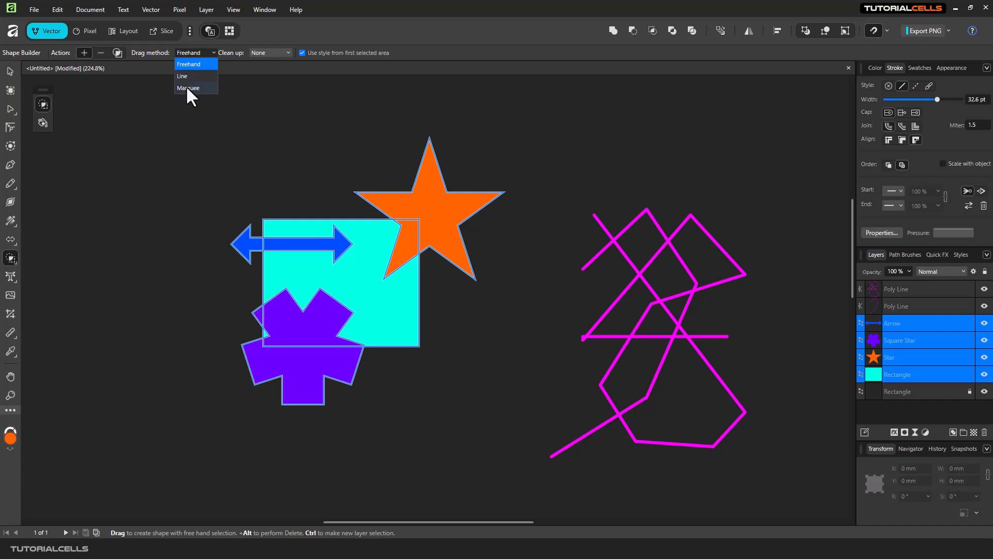
Step: Set the drag method to Line, merge the star areas with the rectangle along a straight line, and undo that merge
click(182, 77)
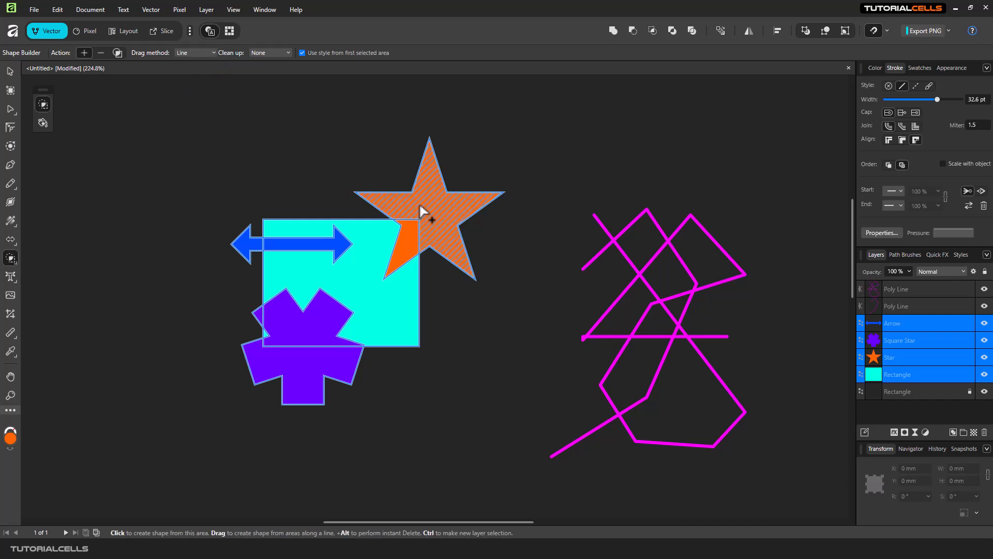
mouse_move(419, 202)
mouse_down()
mouse_move(385, 253)
mouse_move(344, 284)
mouse_move(333, 261)
mouse_move(324, 275)
mouse_move(381, 255)
mouse_move(359, 282)
mouse_up()
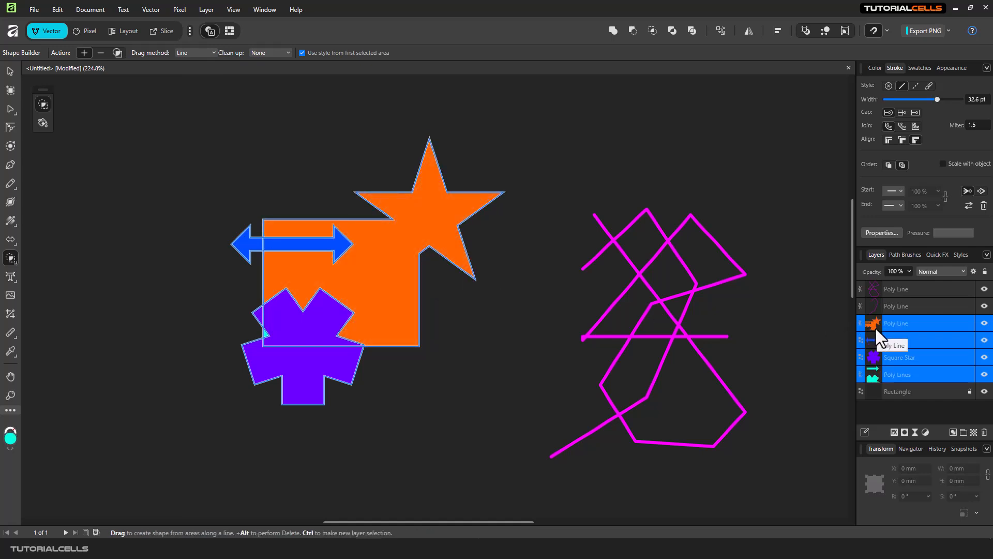
key(ctrl+z)
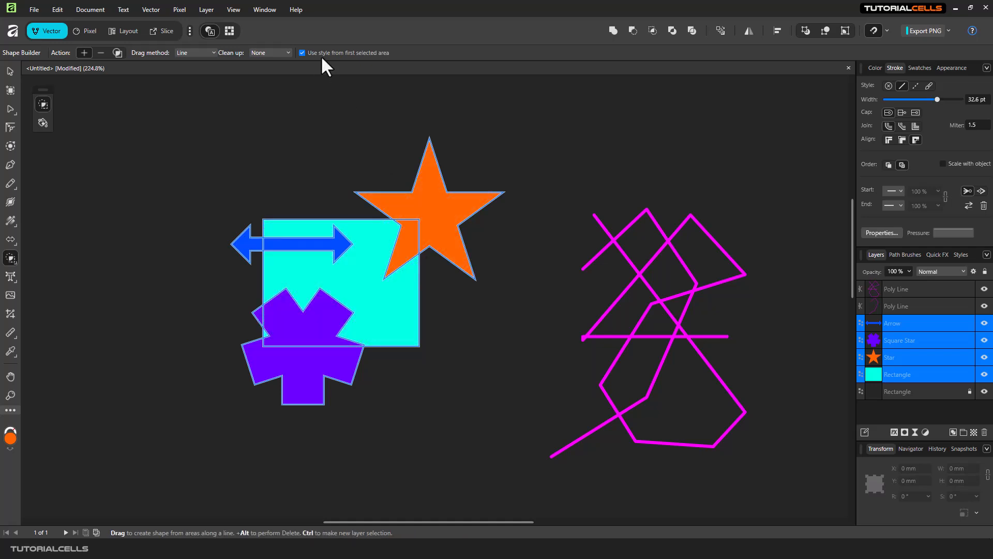
Step: Set the Shape Builder's drag method to Freehand and turn off using the style from the first selected area
click(200, 50)
click(194, 89)
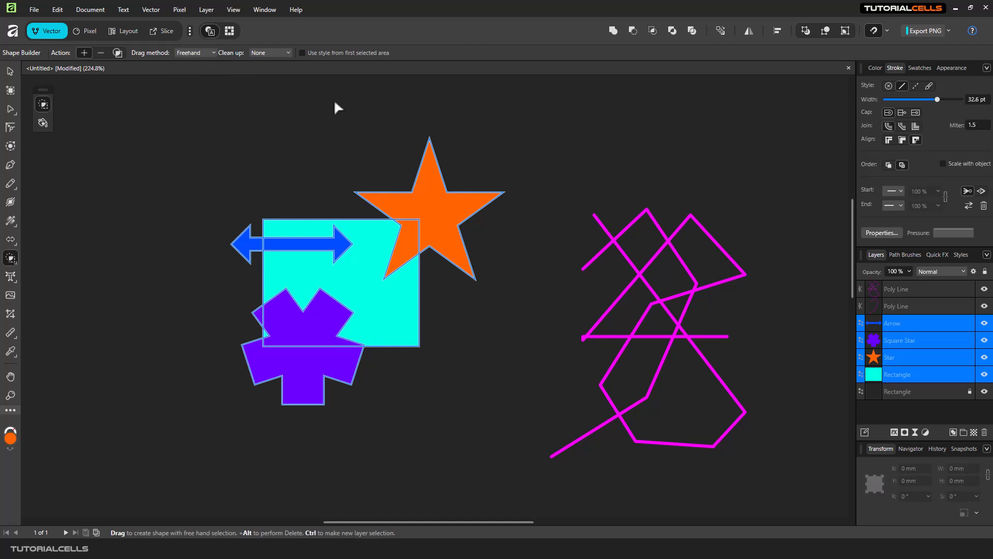
Step: Use the Shape Builder's delete action to remove the areas of the star, arrow and square star lying outside the rectangle
click(101, 53)
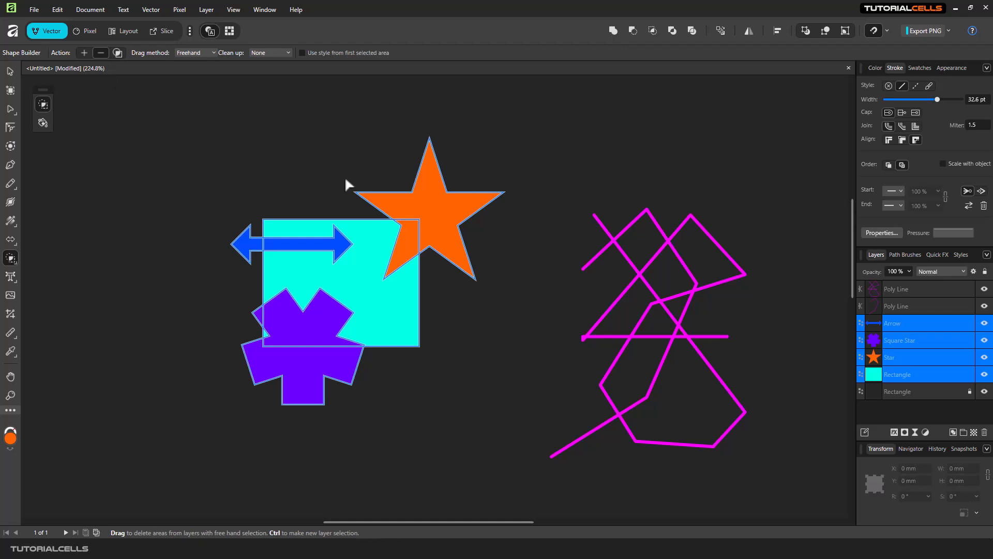
drag(498, 173, 344, 193)
mouse_move(242, 206)
mouse_down()
mouse_move(237, 234)
mouse_move(262, 285)
mouse_up()
drag(361, 371, 220, 414)
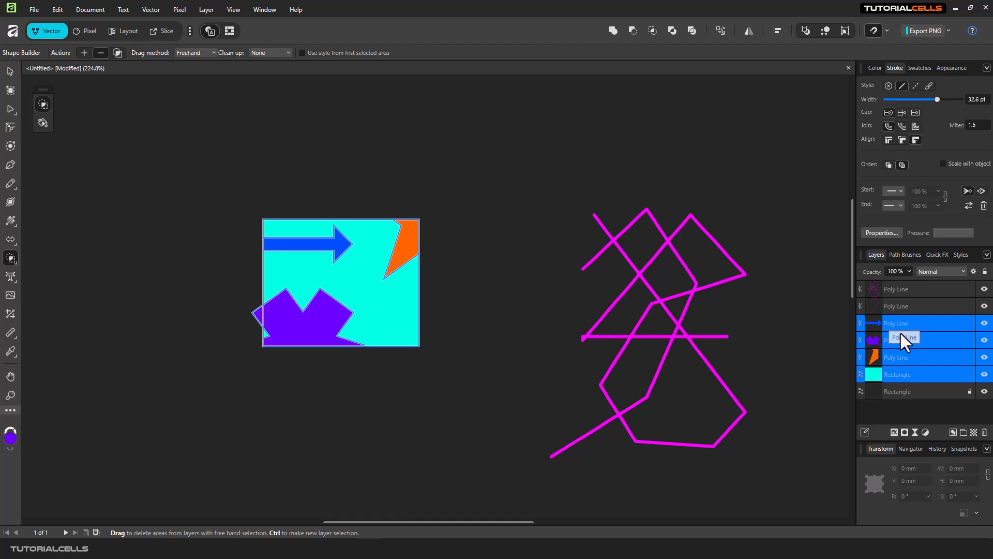
Step: Undo the area deletions on the square star, arrow and star
key(ctrl+z)
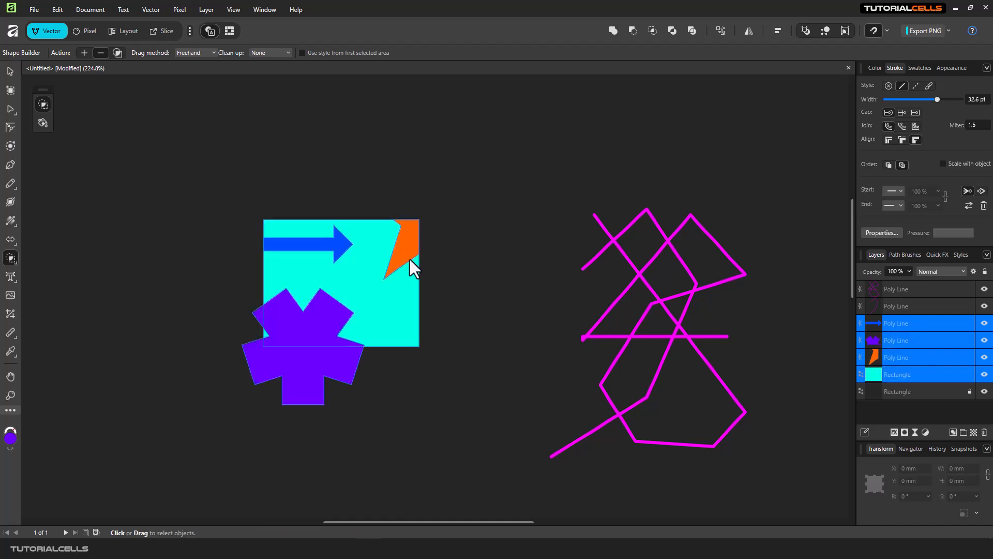
key(ctrl+z)
key(ctrl+z)
key(ctrl+z)
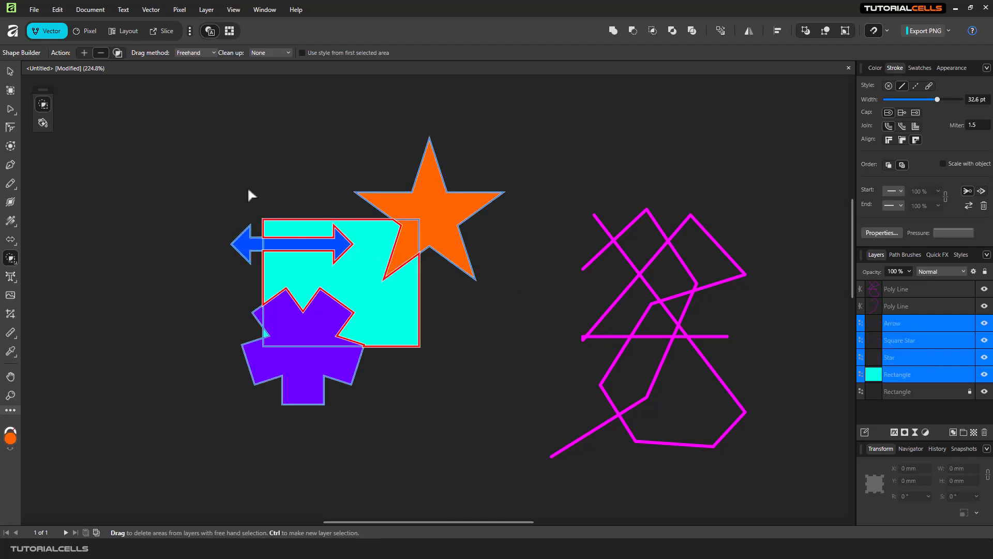
Step: Create new shapes on their own layers from the areas where the star, square star and arrow overlap the rectangle, keeping the originals
click(117, 53)
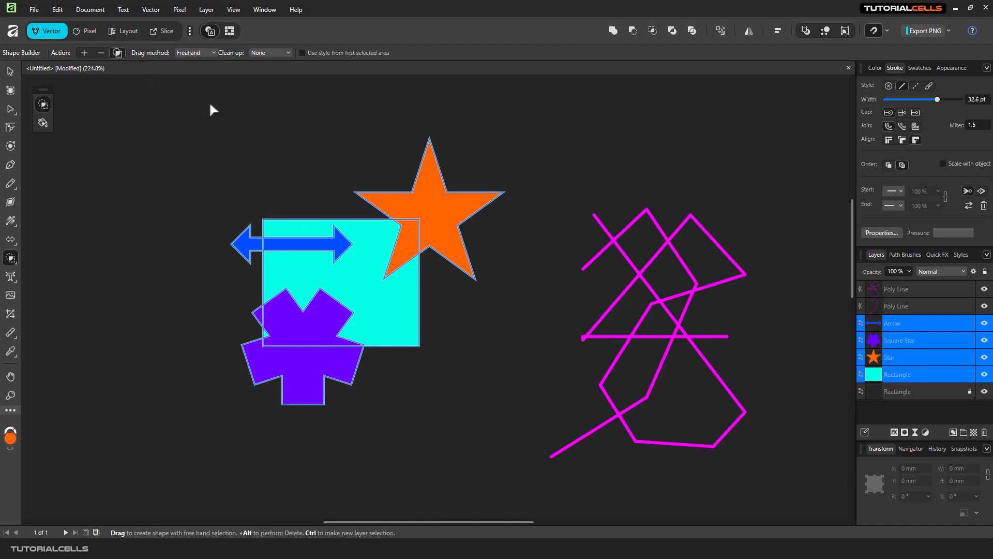
click(400, 250)
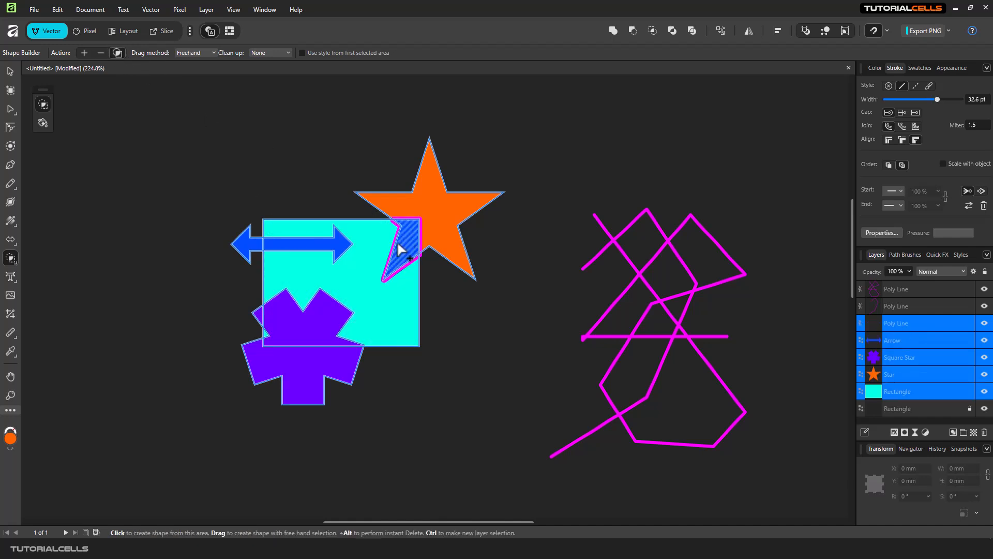
click(318, 313)
click(317, 250)
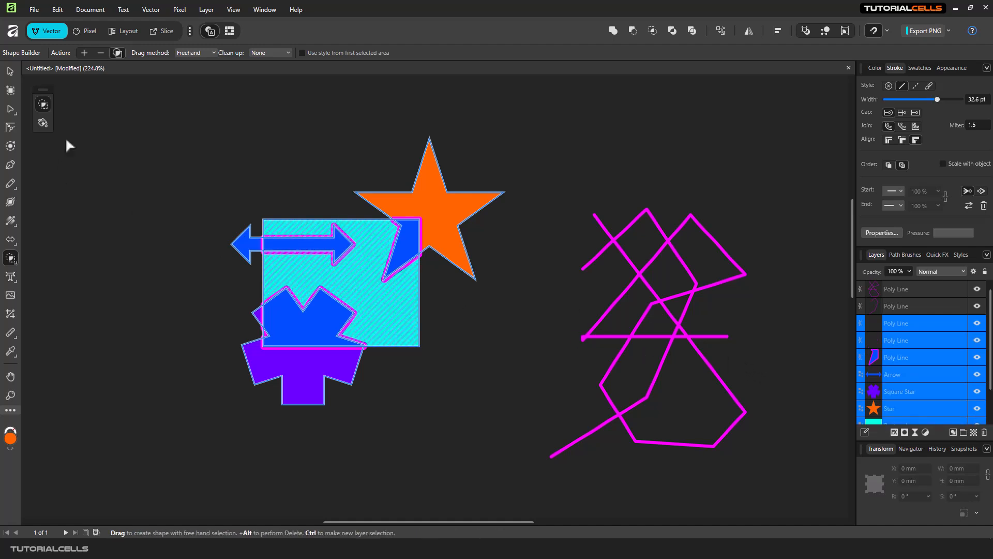
Step: Move the three new magenta-outlined overlap shapes out to empty space away from the original shapes
click(11, 70)
click(197, 150)
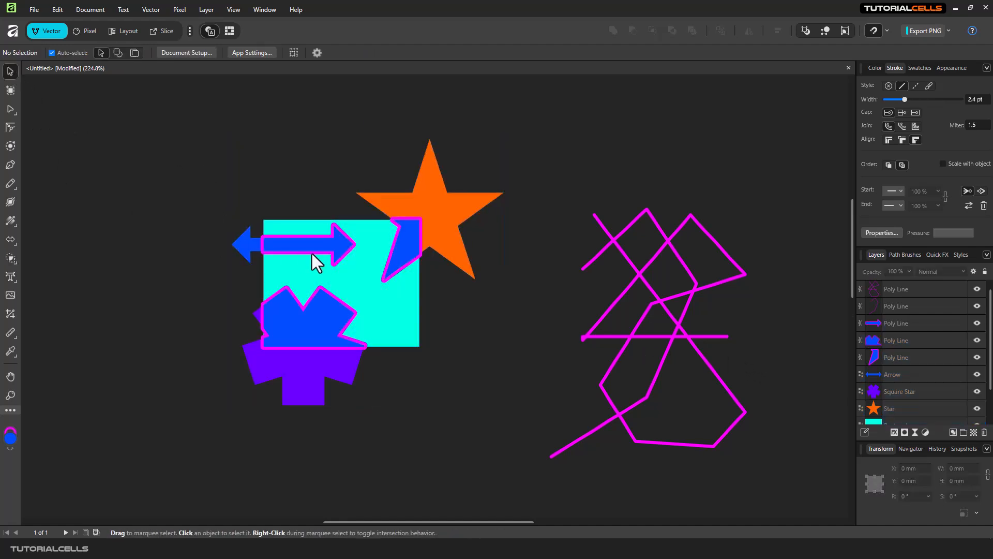
drag(312, 235, 265, 163)
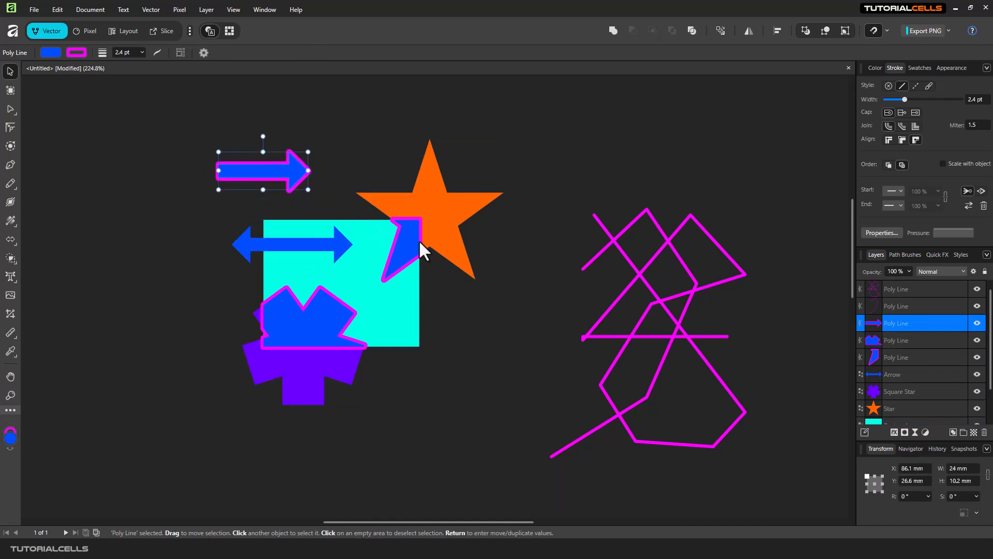
drag(420, 248, 522, 165)
drag(302, 322, 88, 345)
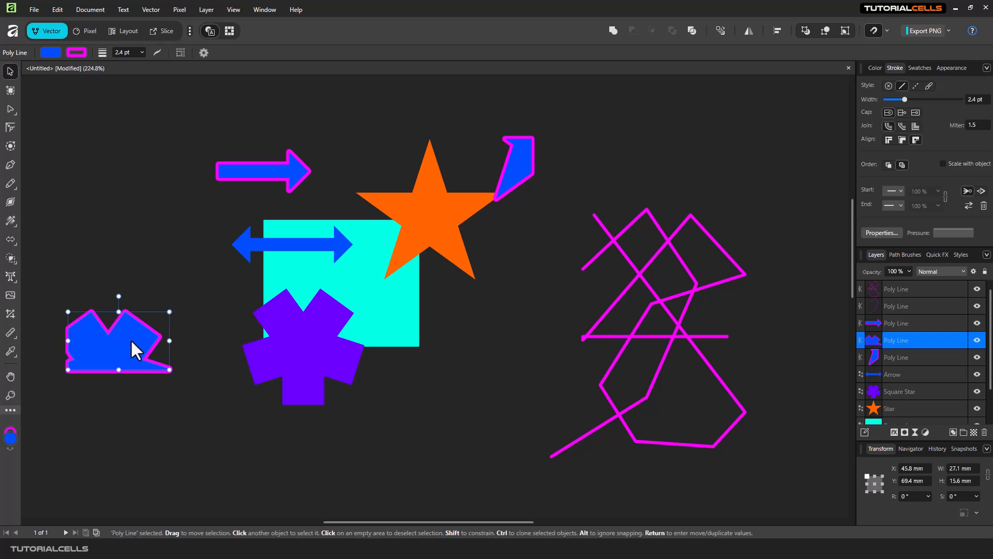
Step: Delete the three magenta-outlined overlap shapes
key(Delete)
click(266, 170)
key(Delete)
key(Delete)
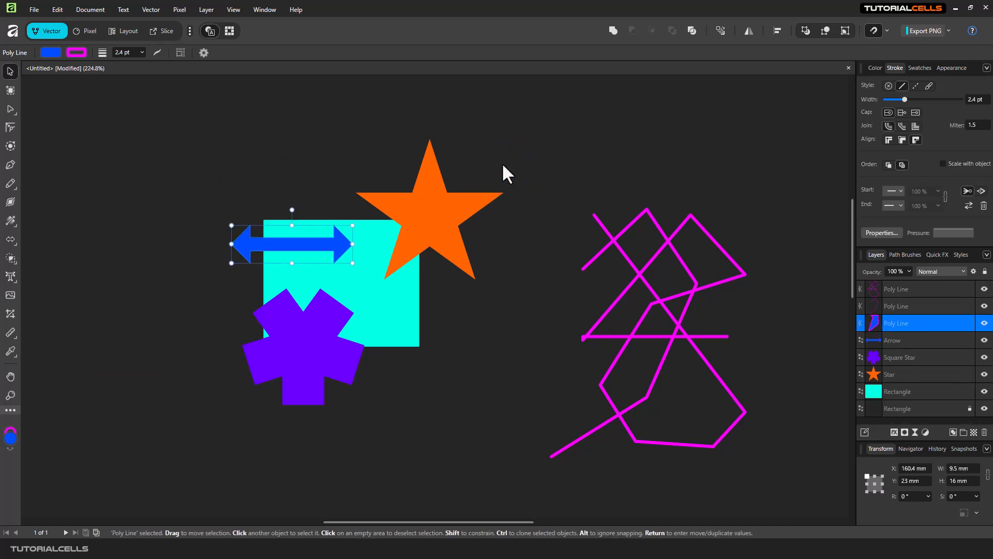
Step: Try merging the star, rectangle and square star with Shape Builder's Create action and clean up set to All unused geometry
mouse_move(153, 98)
mouse_down()
mouse_move(498, 386)
mouse_move(523, 423)
mouse_up()
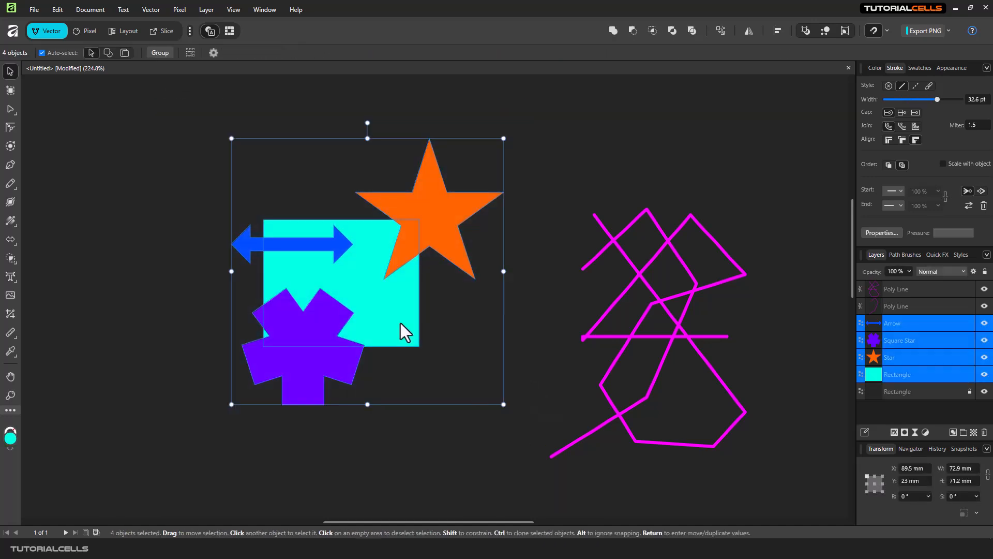
click(10, 257)
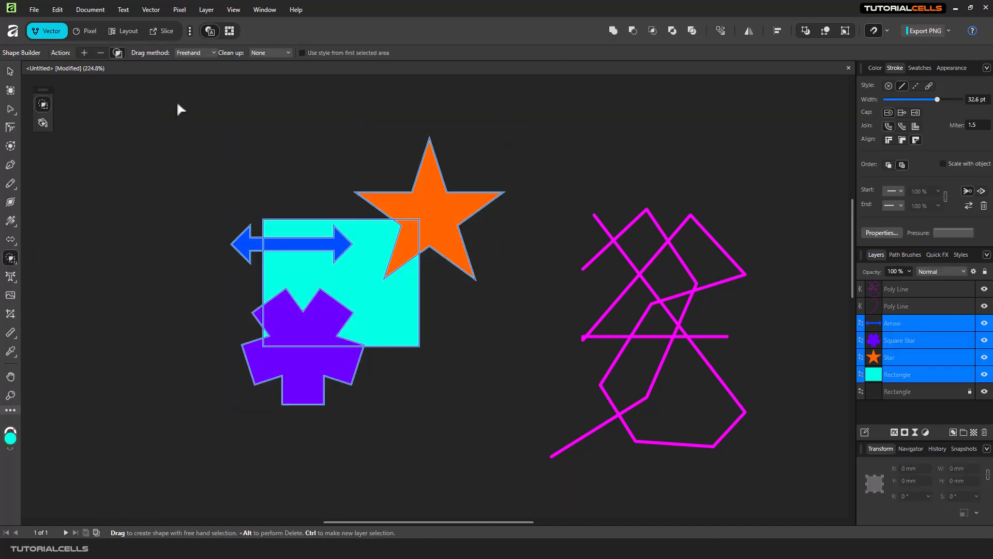
click(269, 53)
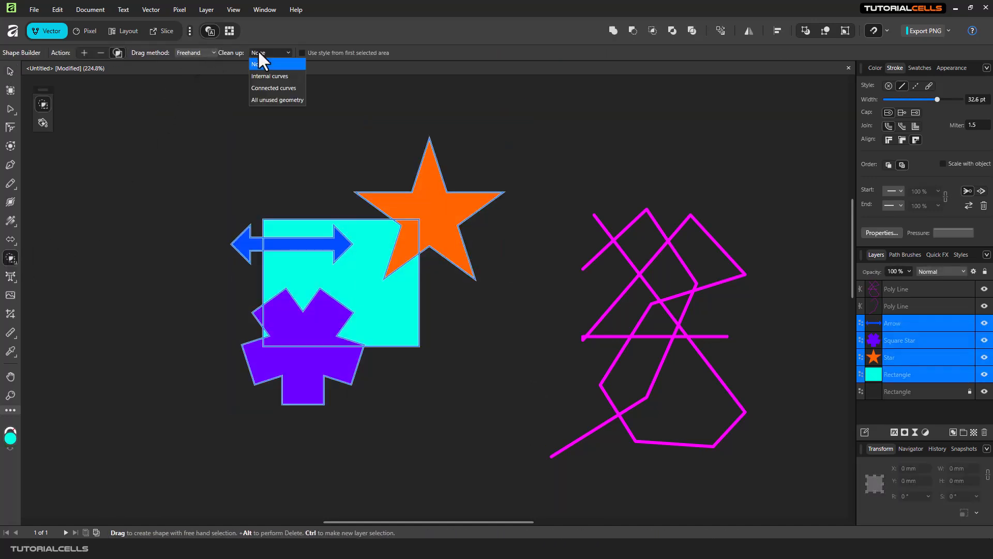
click(258, 100)
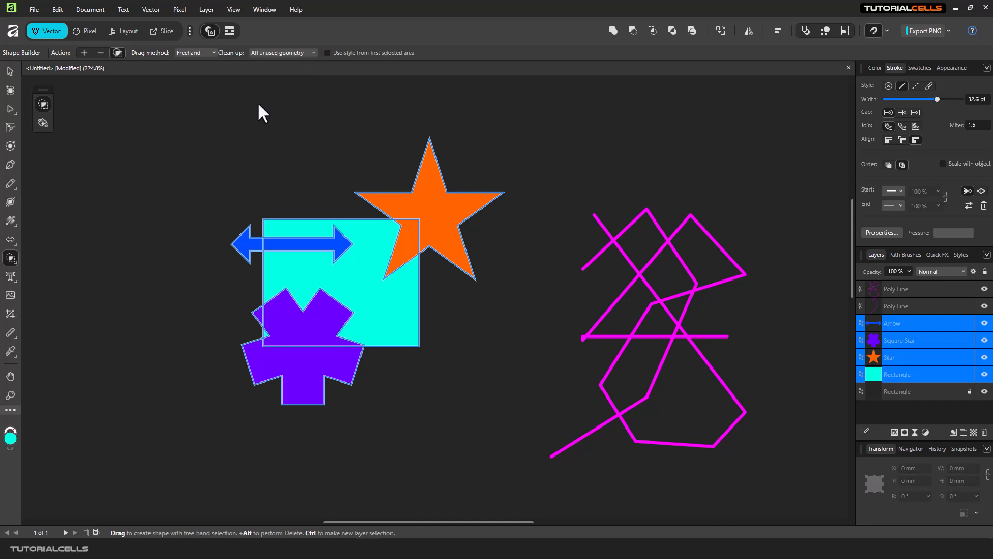
click(84, 53)
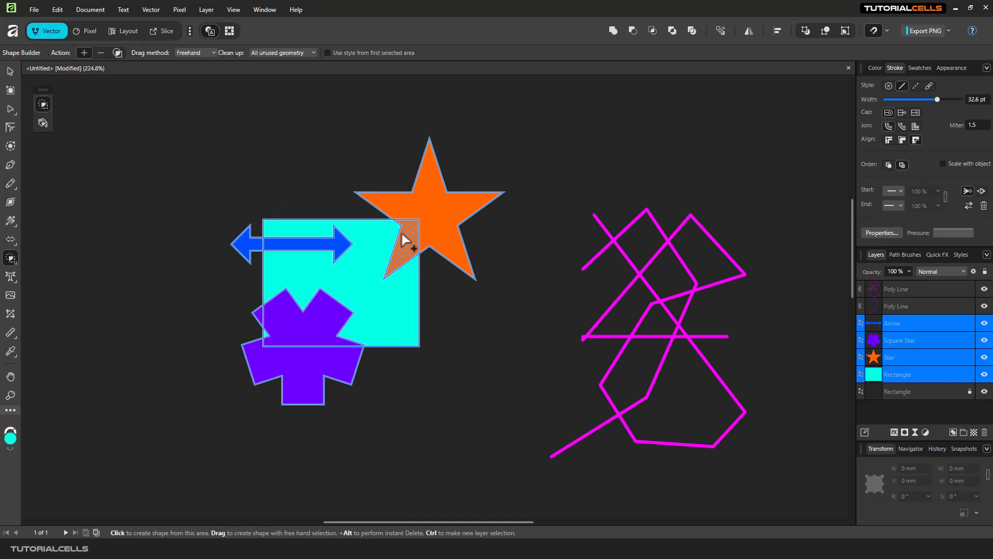
mouse_move(438, 204)
mouse_down()
mouse_move(323, 318)
mouse_move(307, 364)
mouse_move(312, 424)
mouse_up()
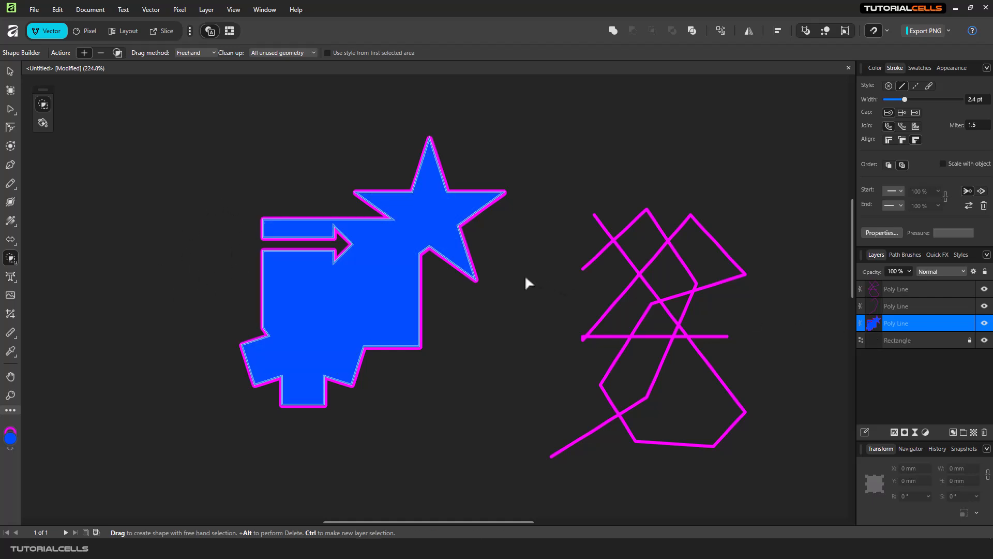
key(ctrl+z)
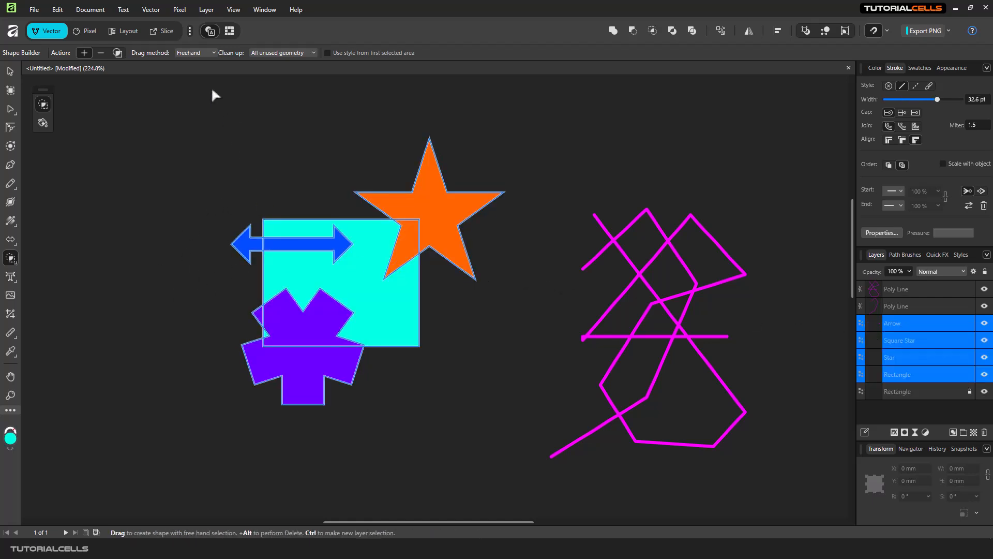
Step: Try the same freehand merge of the star, rectangle and square star with clean up set to None
click(282, 53)
click(269, 64)
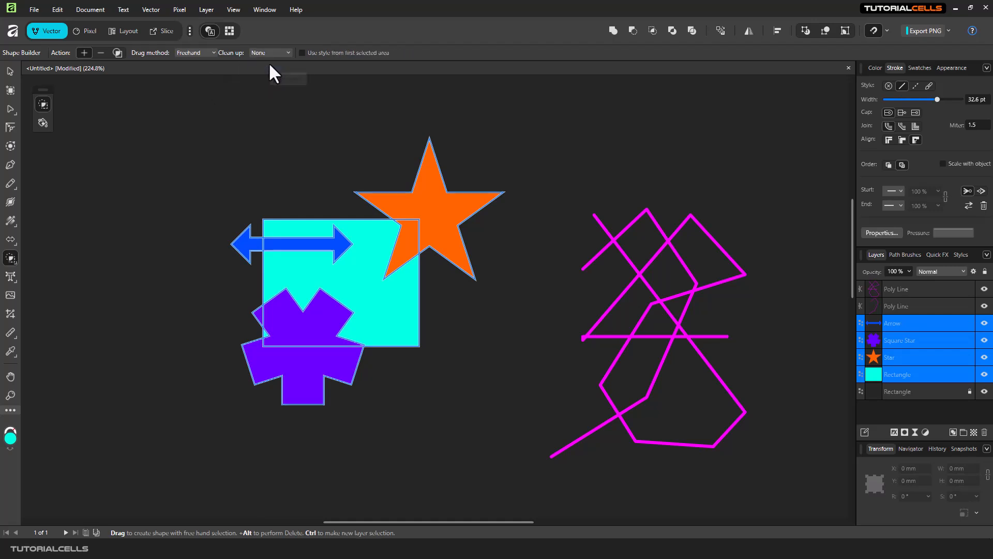
mouse_move(433, 197)
mouse_down()
mouse_move(415, 231)
mouse_move(322, 317)
mouse_move(309, 354)
mouse_move(310, 425)
mouse_up()
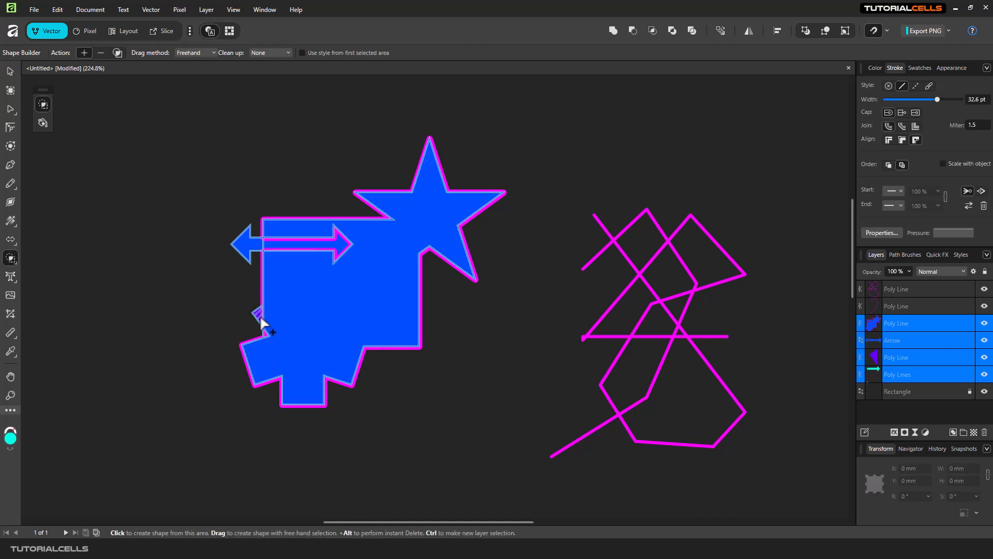
key(ctrl+z)
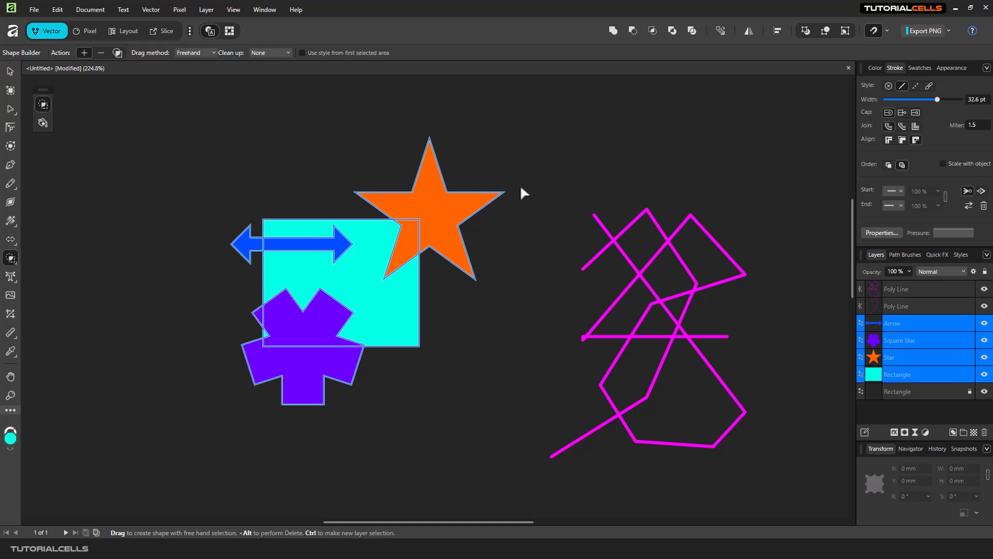
Step: Use Shape Builder on both magenta poly lines to create shapes from the upper diamond, the small central area and the large lower area
drag(520, 184, 282, 149)
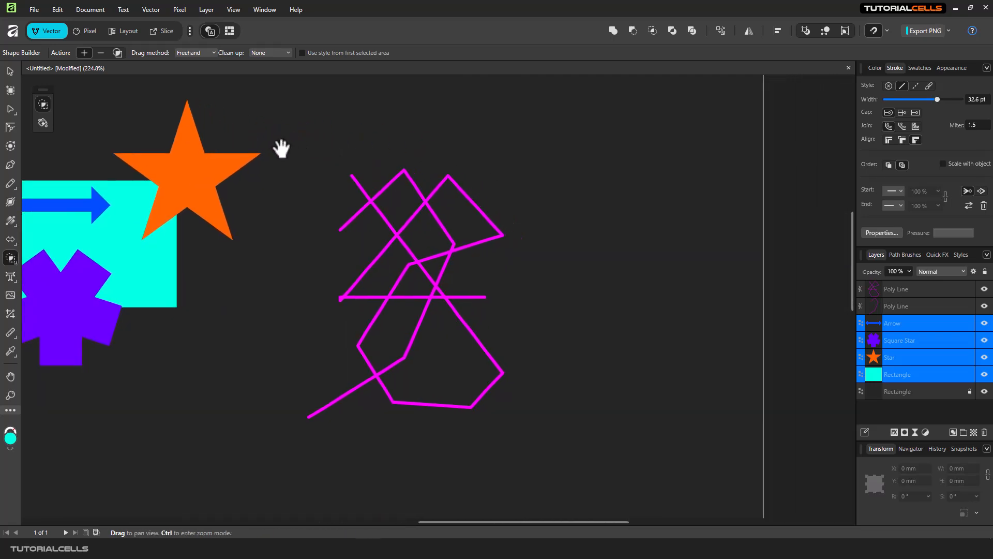
scroll(384, 246, up, 1)
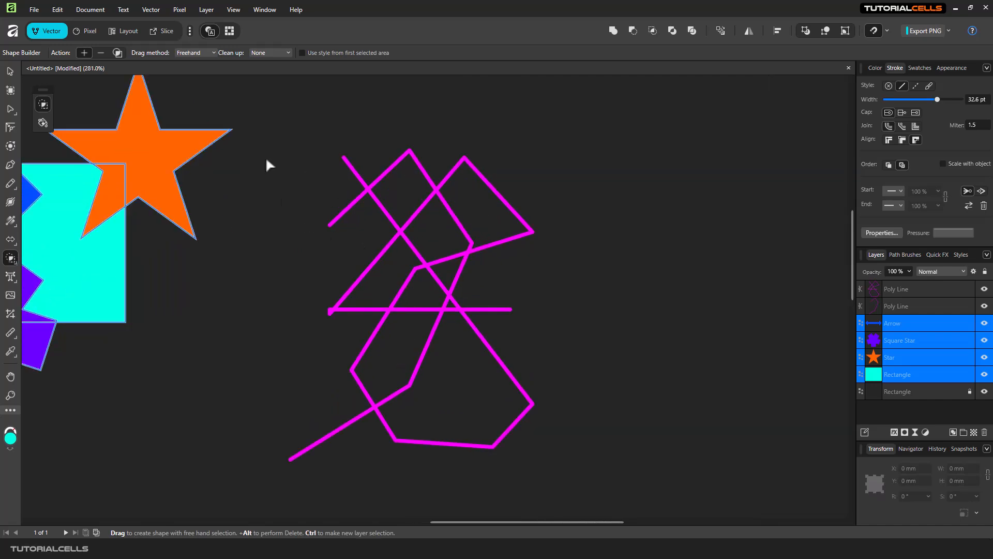
click(8, 69)
click(274, 113)
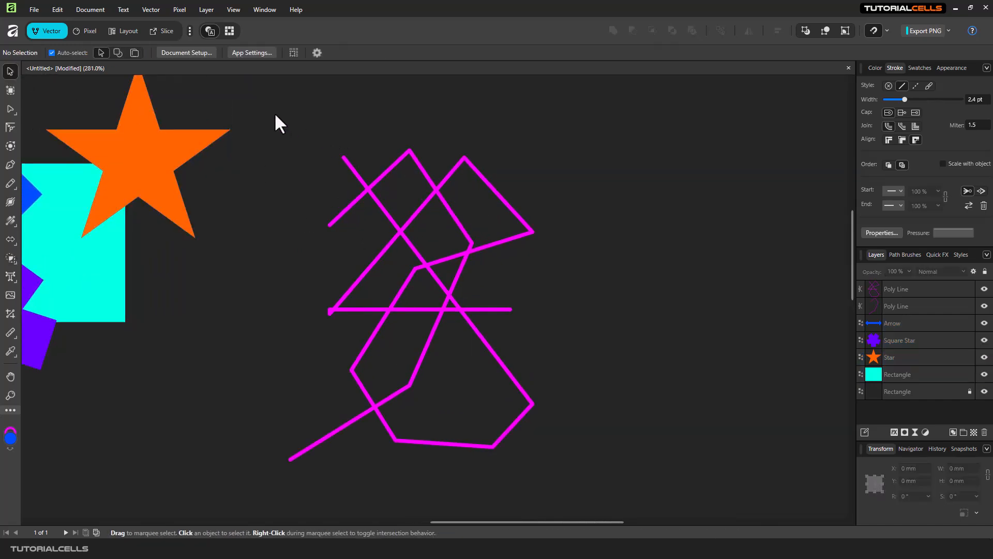
drag(252, 101, 590, 481)
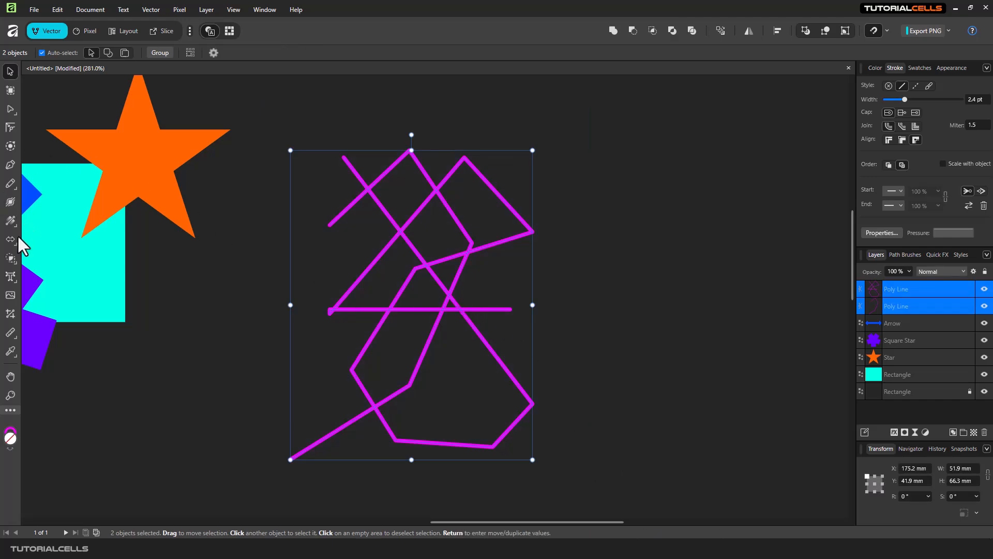
click(10, 258)
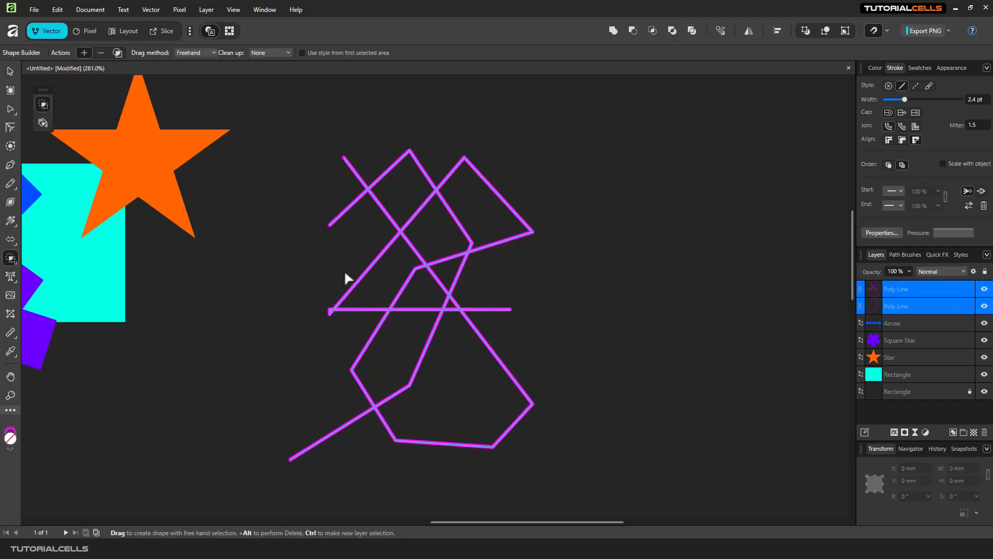
click(398, 204)
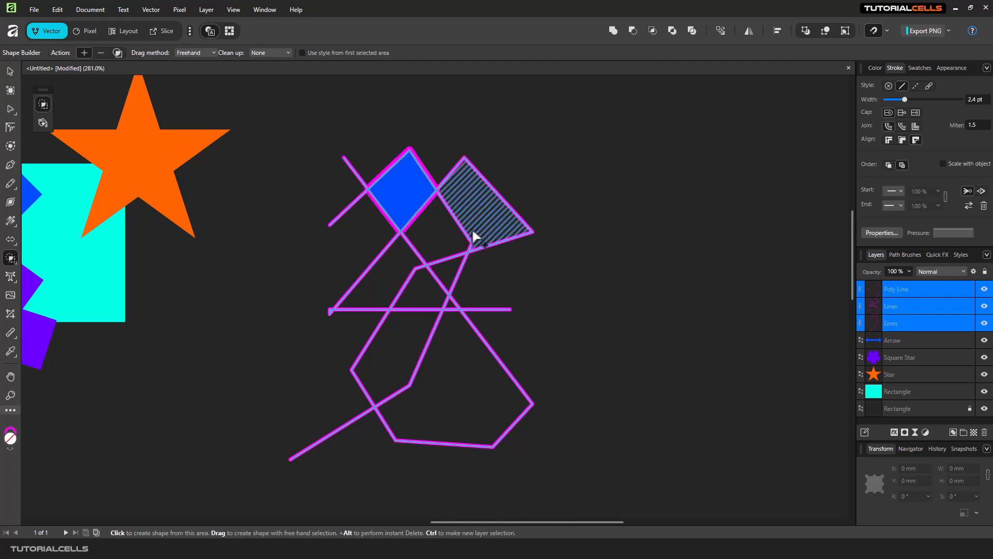
click(433, 294)
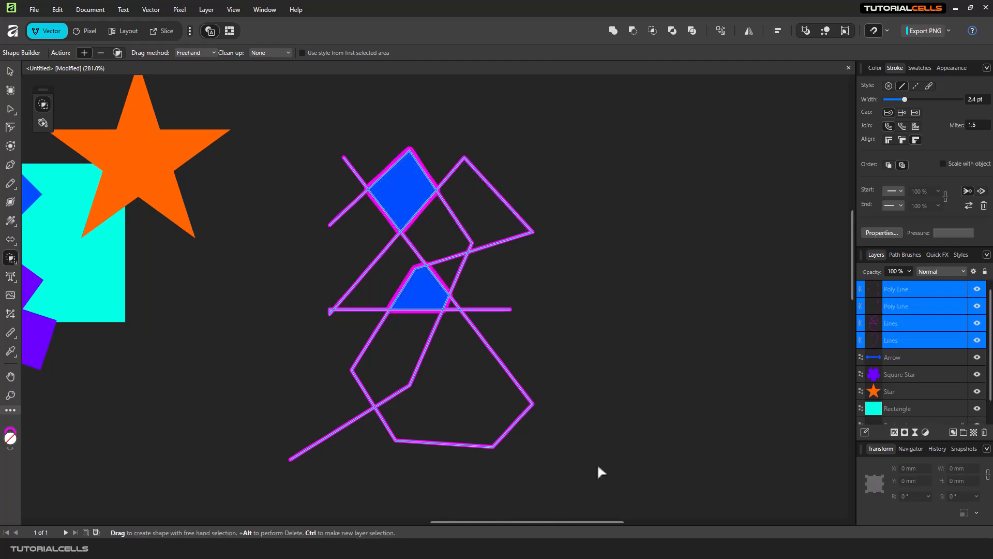
click(477, 399)
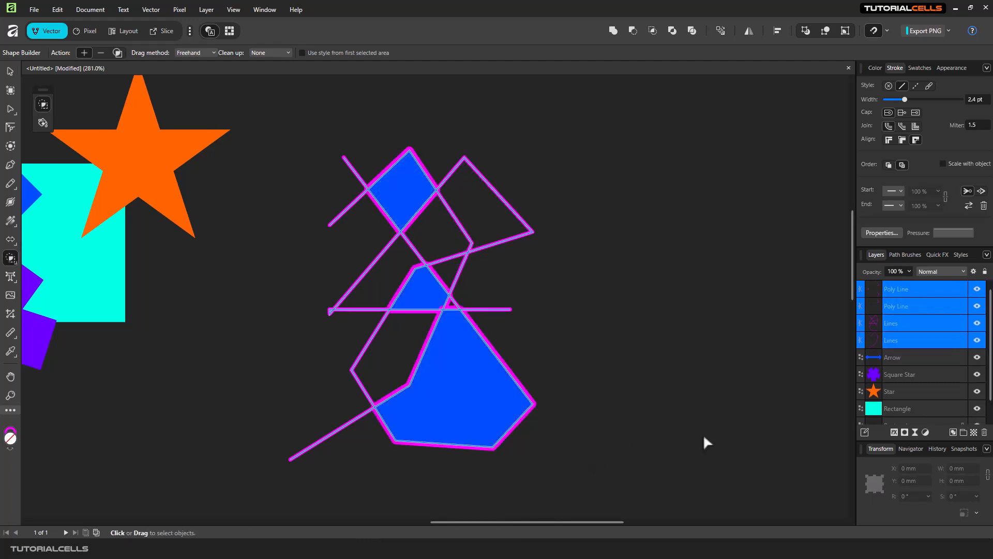
Step: Try to remove the loose line ends beside the upper diamond with freehand strokes in the Delete action
click(101, 53)
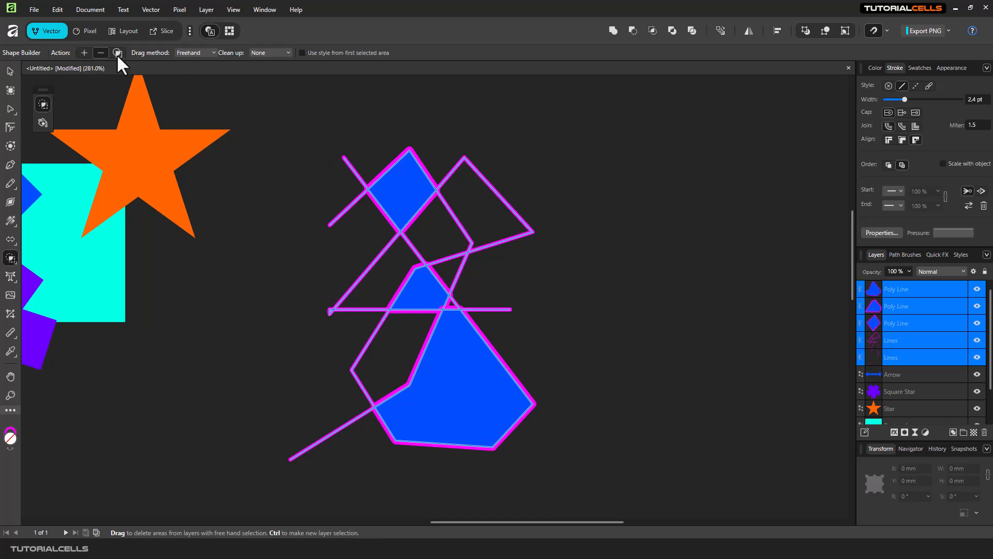
drag(345, 133, 340, 152)
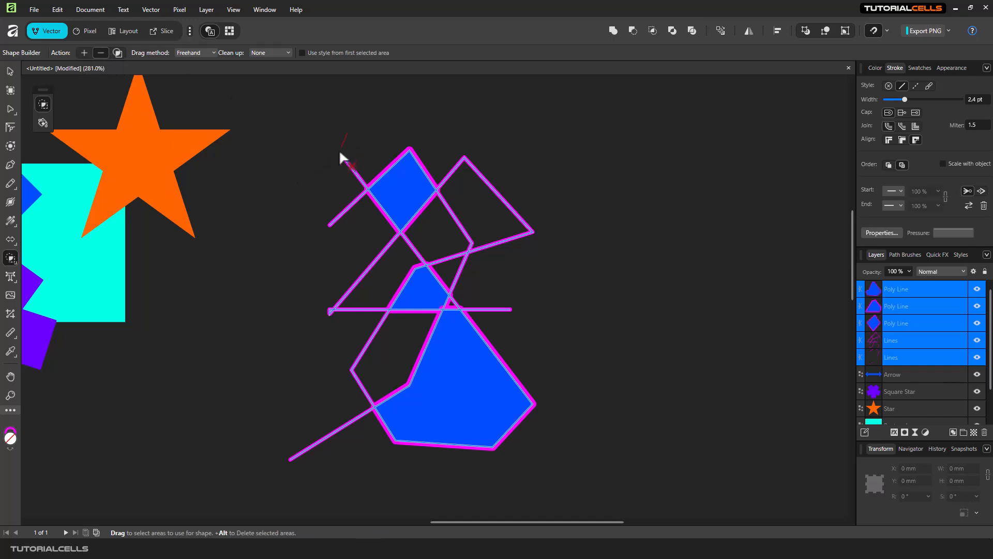
drag(340, 223, 342, 227)
drag(350, 156, 344, 242)
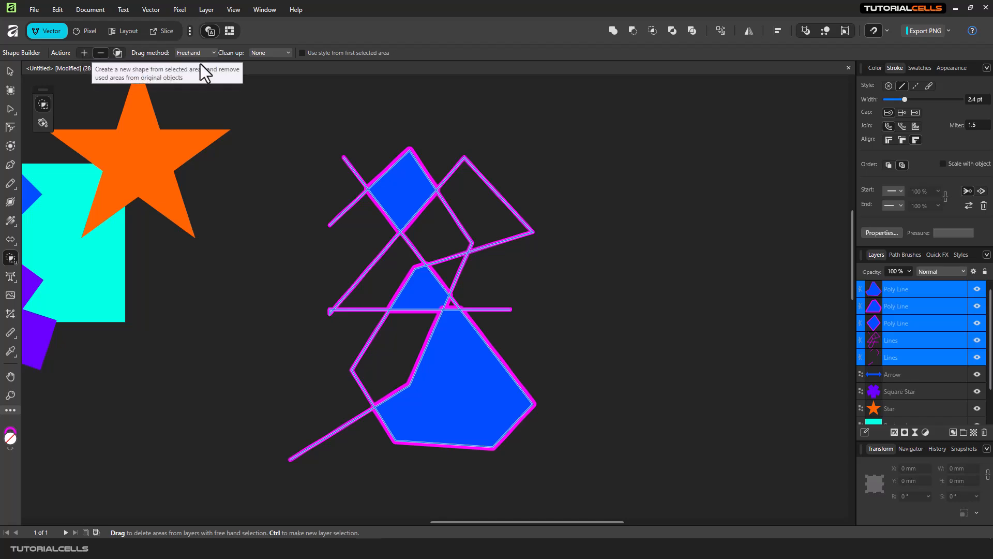
Step: Set clean up to All unused geometry and try freehand deletions on the outer line segments at either side of the figure
click(264, 52)
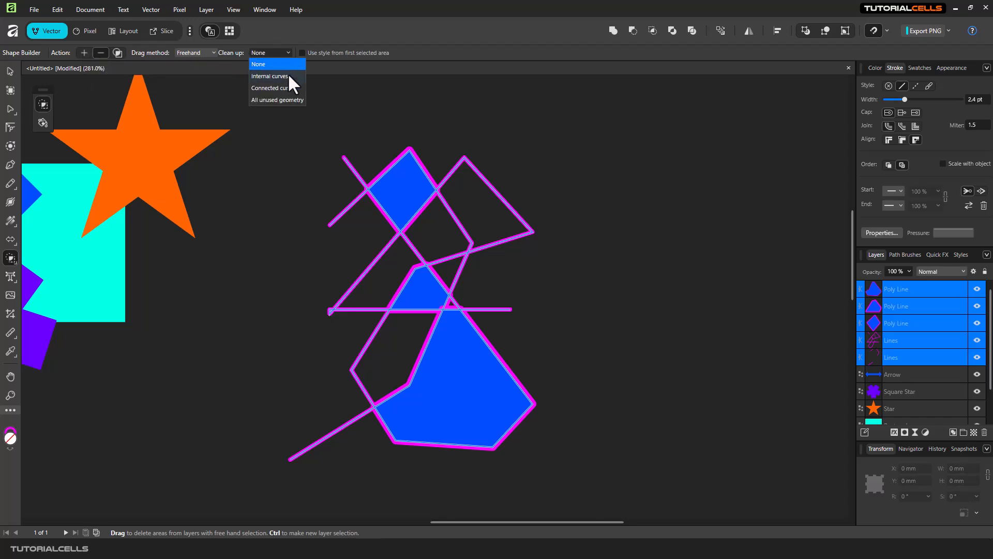
click(286, 100)
drag(509, 138, 511, 283)
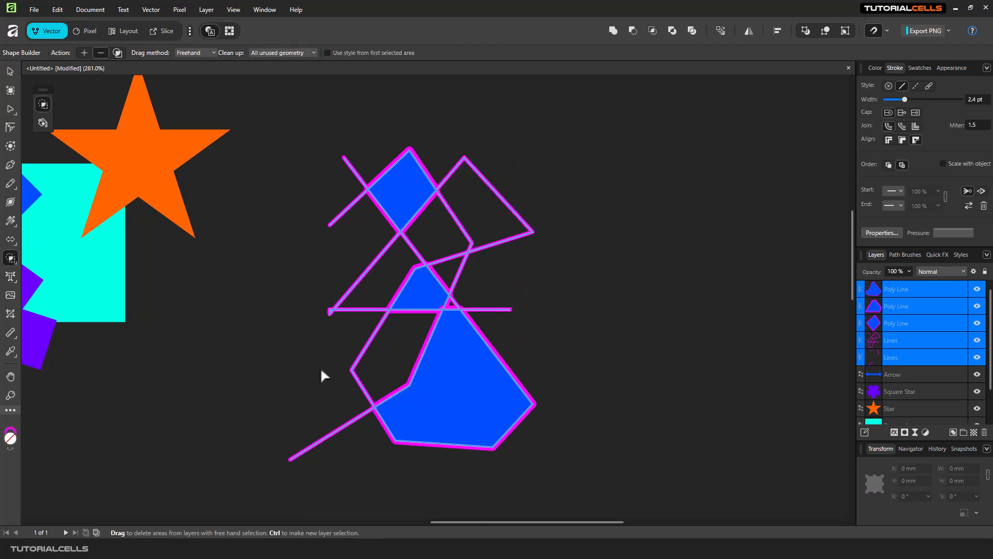
mouse_move(346, 269)
mouse_down()
mouse_move(344, 348)
mouse_move(324, 356)
mouse_up()
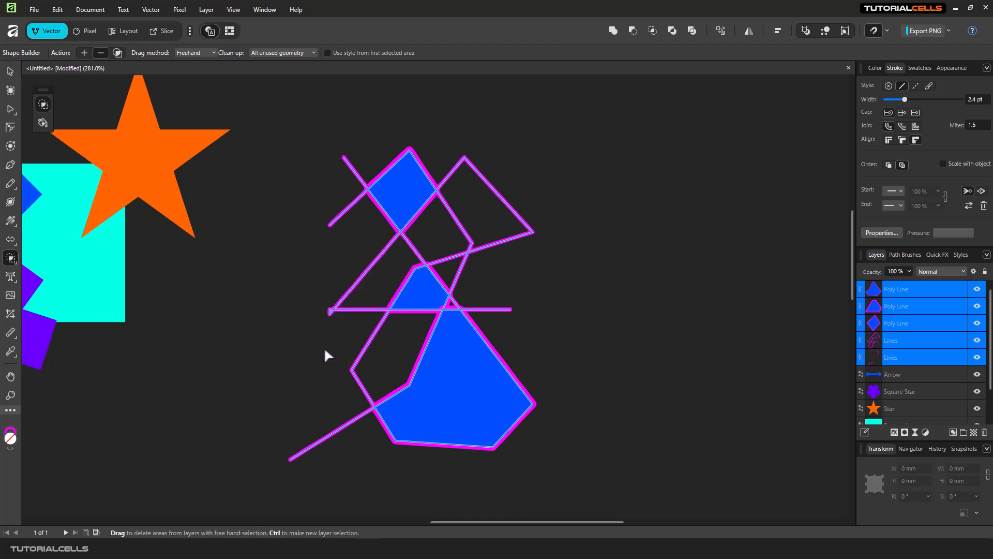
Step: Create shapes from the two adjoining areas below the diamond while cleaning up all unused geometry, and reset clean up to None
click(83, 53)
click(390, 261)
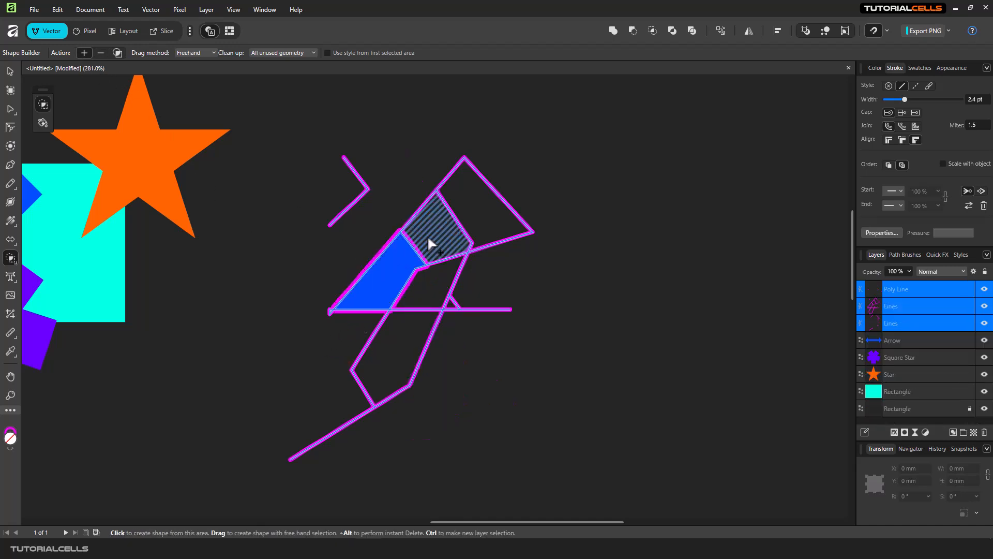
click(431, 236)
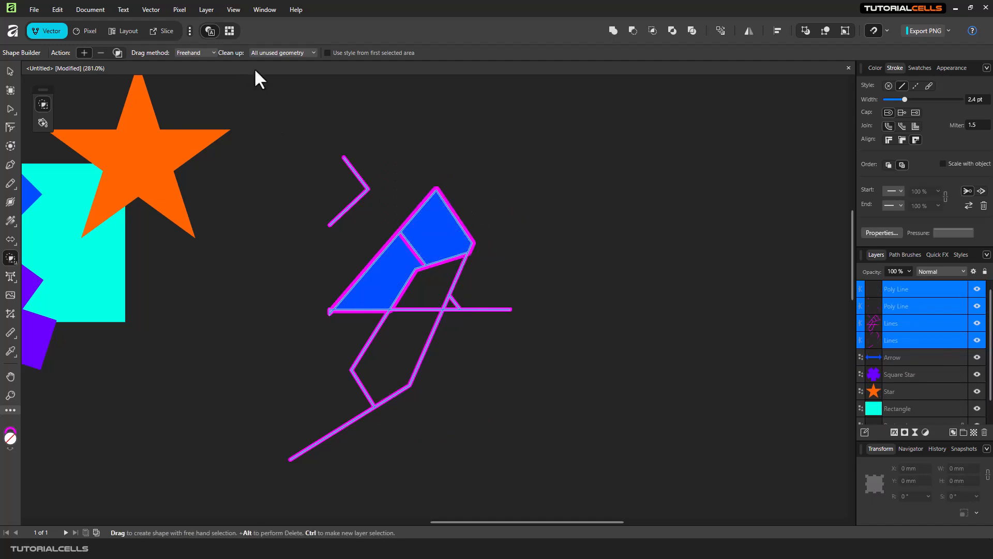
click(286, 53)
click(282, 63)
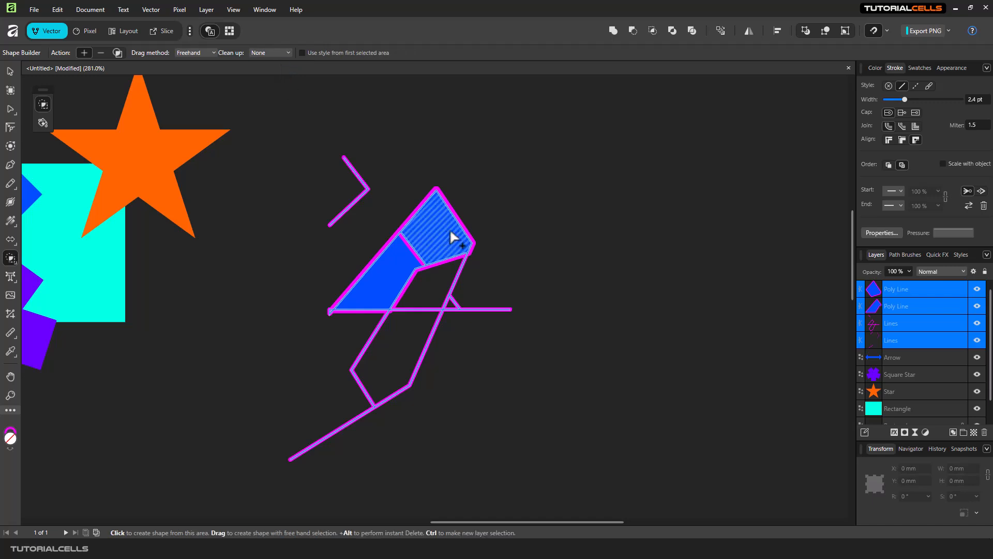
Step: Delete all the remaining magenta line pieces and the blue shapes built from them
scroll(443, 237, down, 3)
click(10, 71)
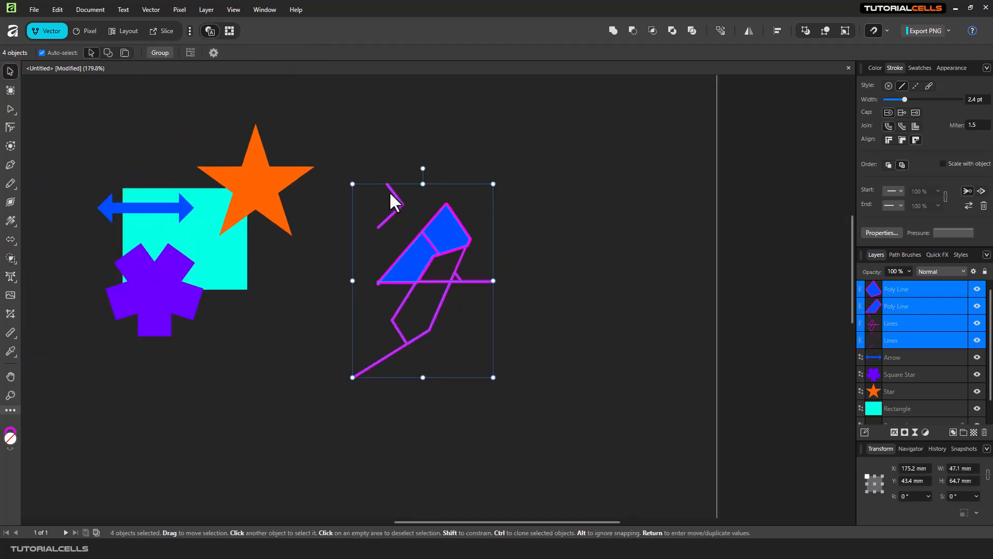
click(329, 150)
drag(348, 208, 521, 416)
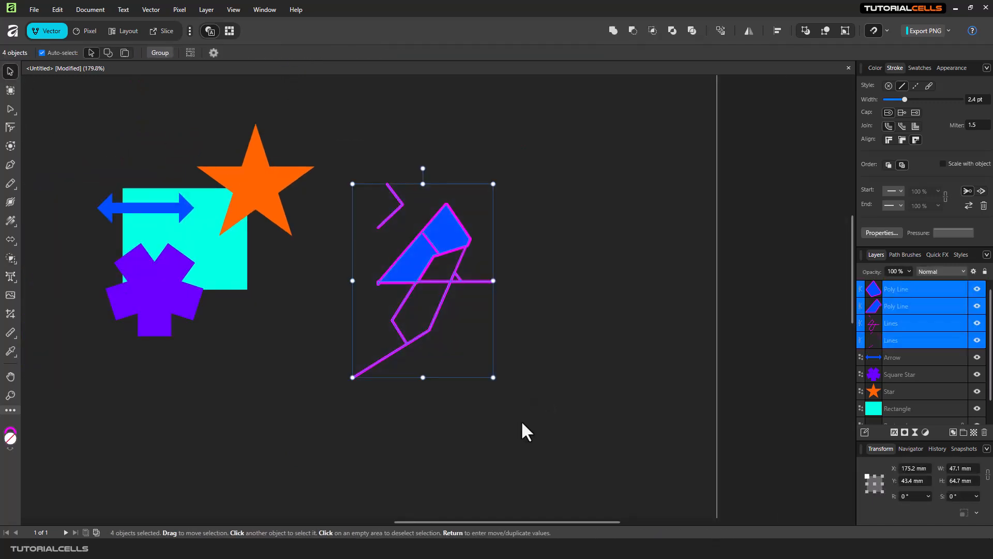
key(Delete)
Step: Draw five separate crossing straight magenta lines with the Pen tool in the empty area beside the coloured shapes
scroll(476, 279, up, 1)
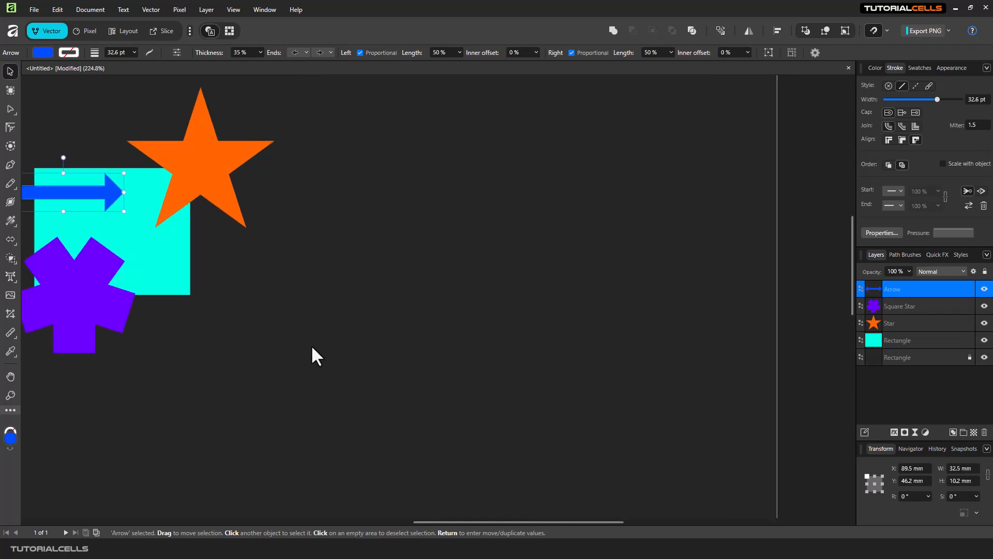
click(7, 164)
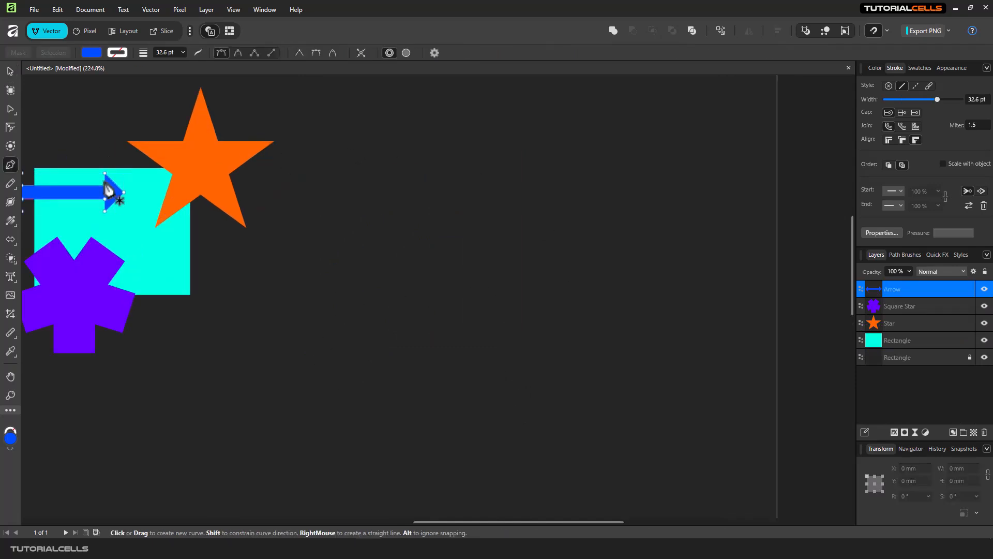
click(428, 173)
click(662, 353)
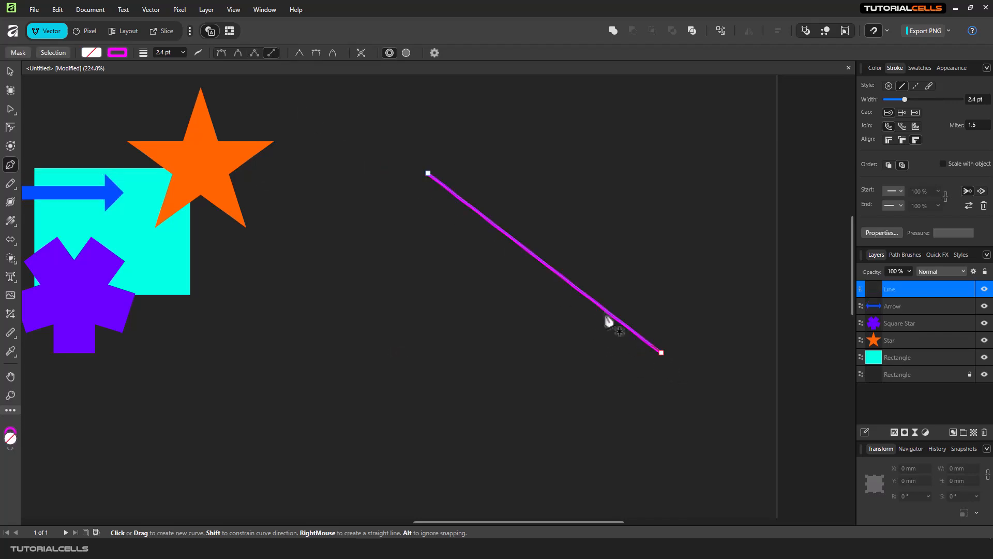
click(635, 167)
click(463, 372)
click(427, 255)
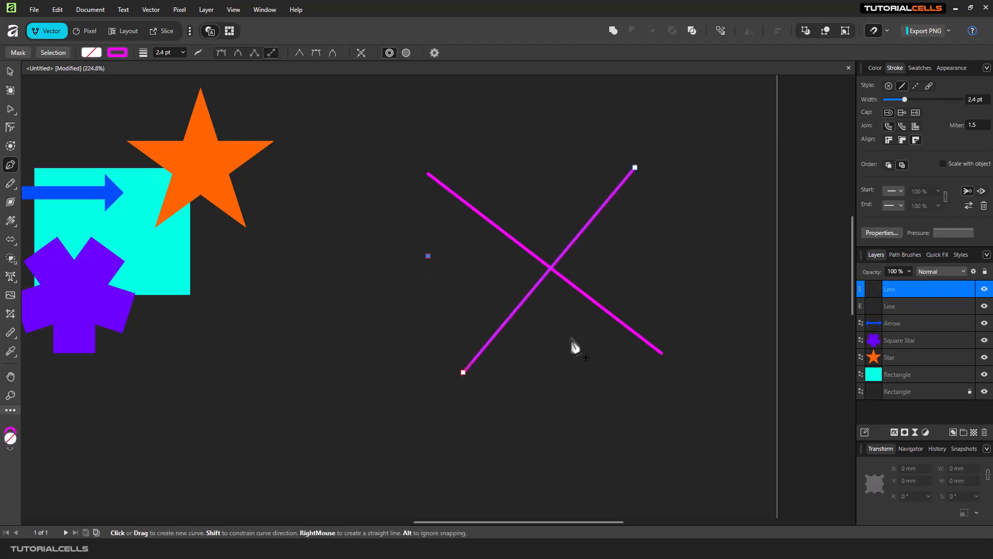
click(585, 352)
click(648, 242)
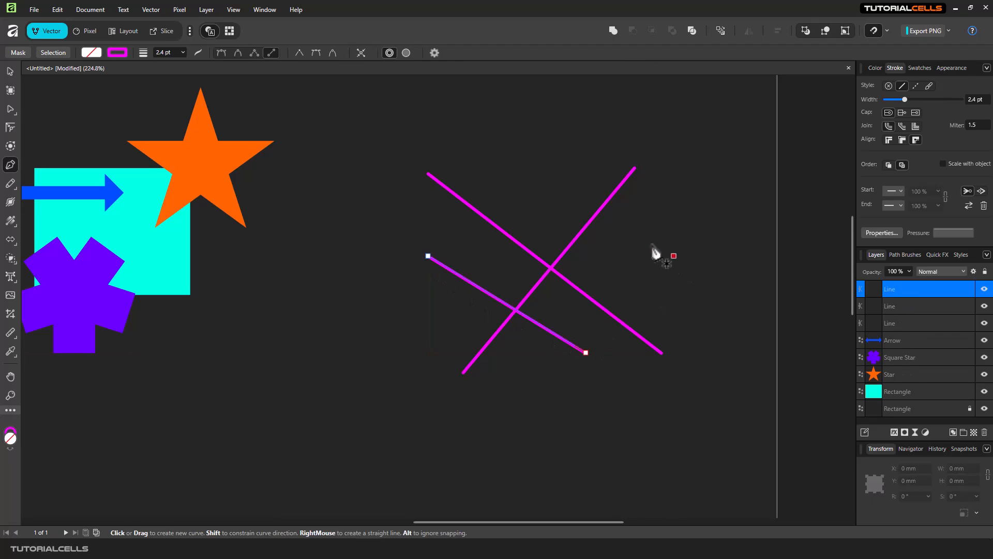
click(519, 372)
click(672, 294)
click(523, 192)
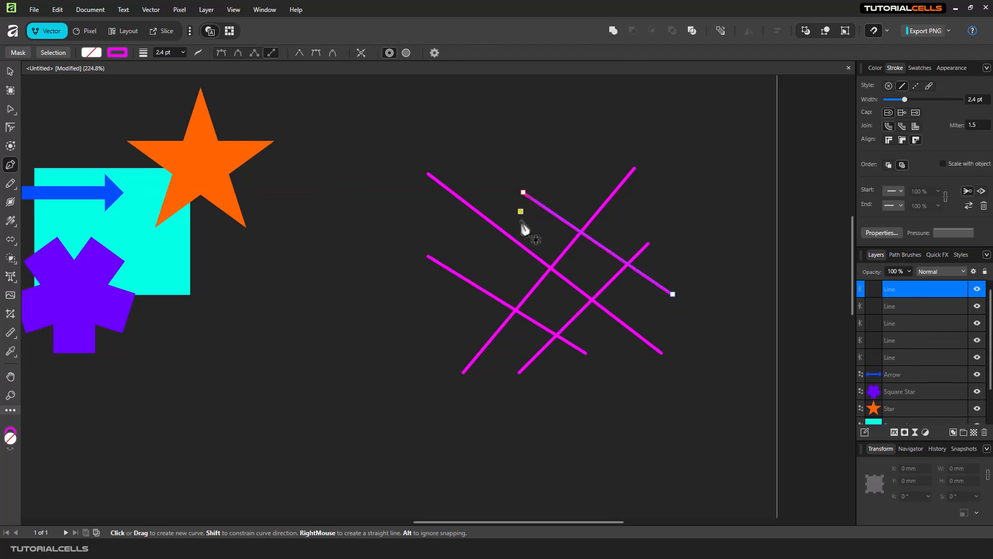
Step: Draw a sixth straight magenta line crossing the downward-sloping lines near their upper ends, and select all six lines
click(559, 180)
click(436, 328)
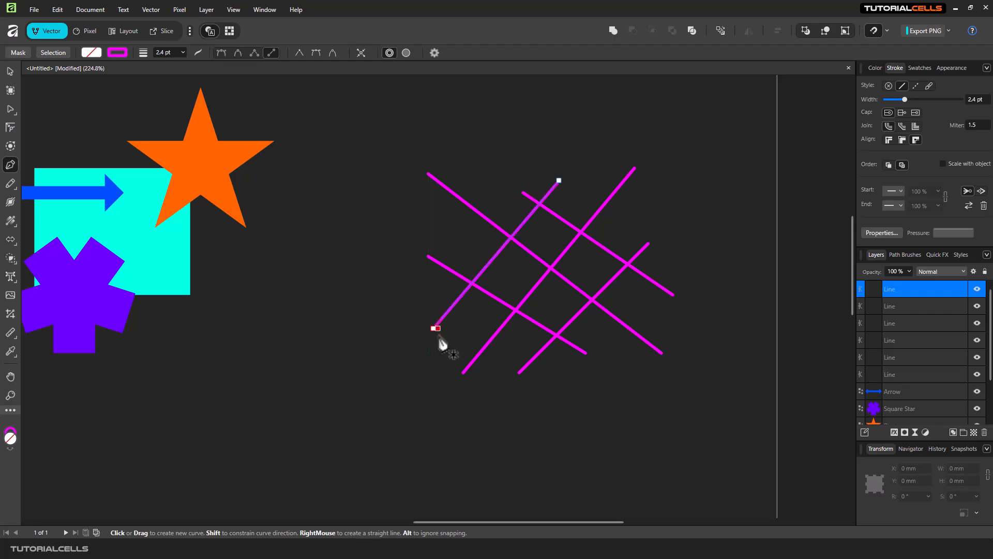
click(10, 73)
drag(357, 107, 719, 428)
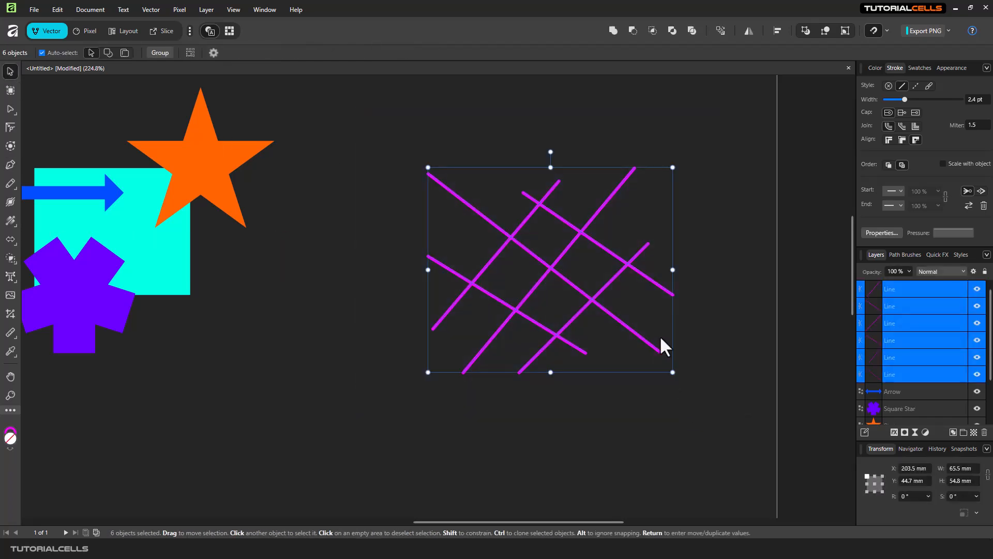
drag(603, 317, 524, 322)
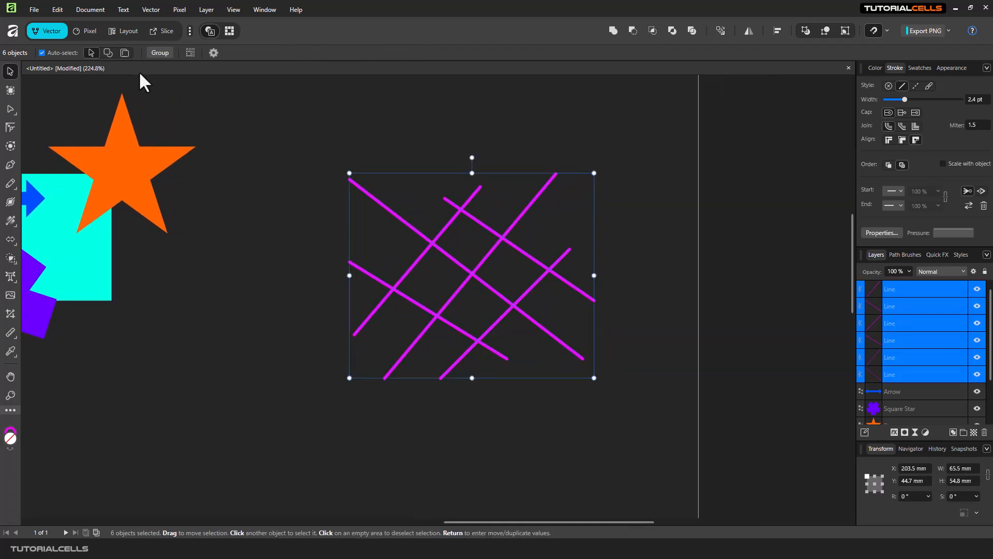
Step: Delete all the protruding line ends around the four-cell grid with the Shape Builder Tool's freehand drag method
click(10, 258)
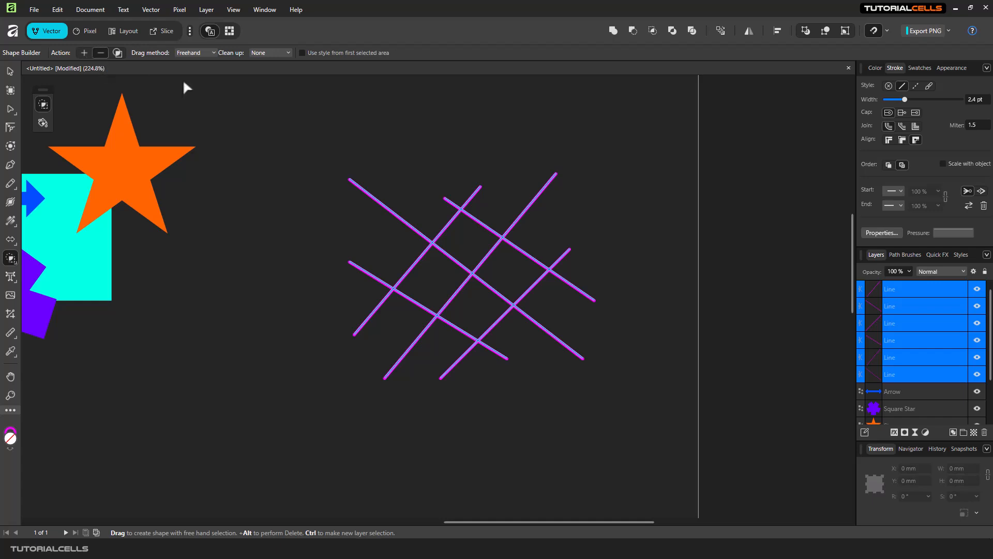
mouse_move(388, 155)
mouse_down()
mouse_move(379, 213)
mouse_move(344, 302)
mouse_move(333, 305)
mouse_up()
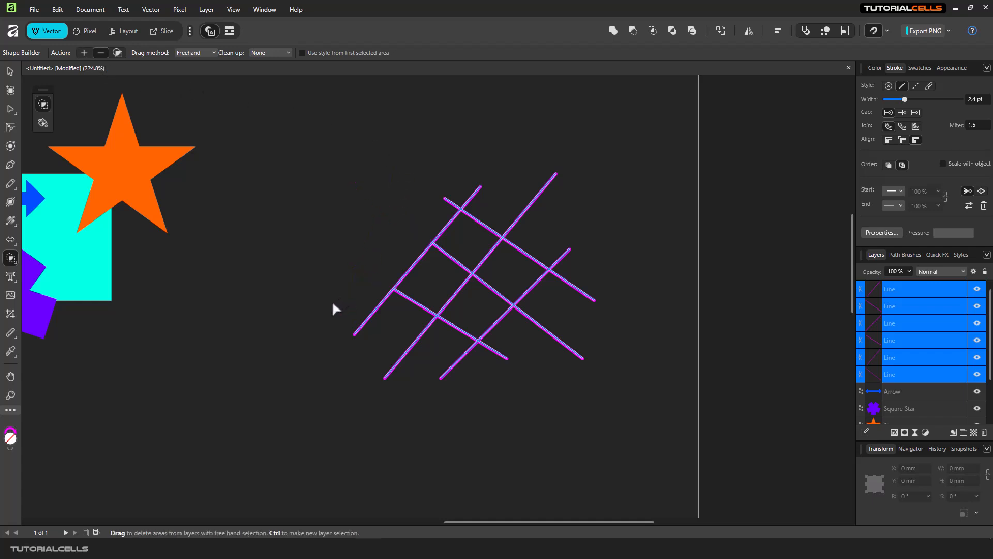
mouse_move(588, 275)
mouse_down()
mouse_move(465, 200)
mouse_move(595, 253)
mouse_up()
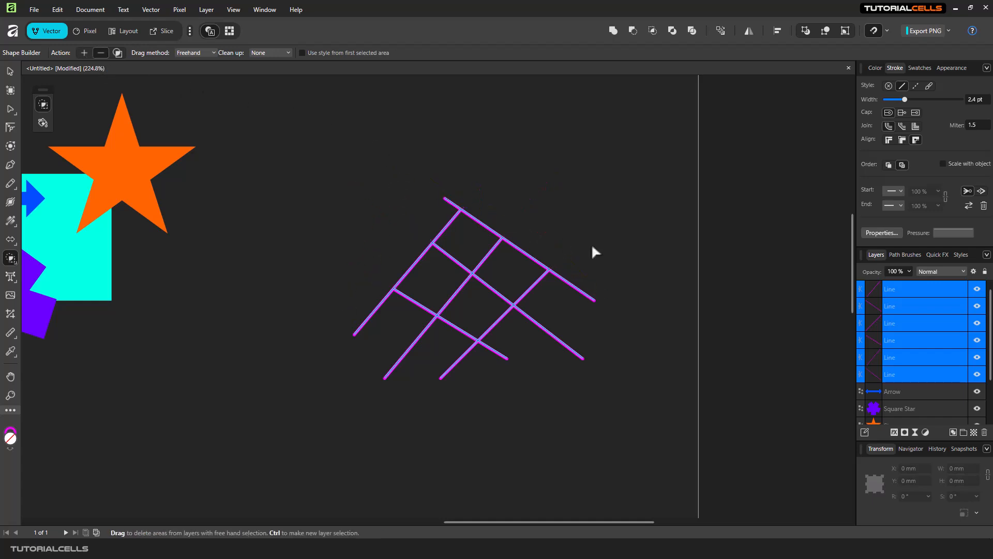
drag(472, 374, 585, 250)
drag(253, 270, 253, 268)
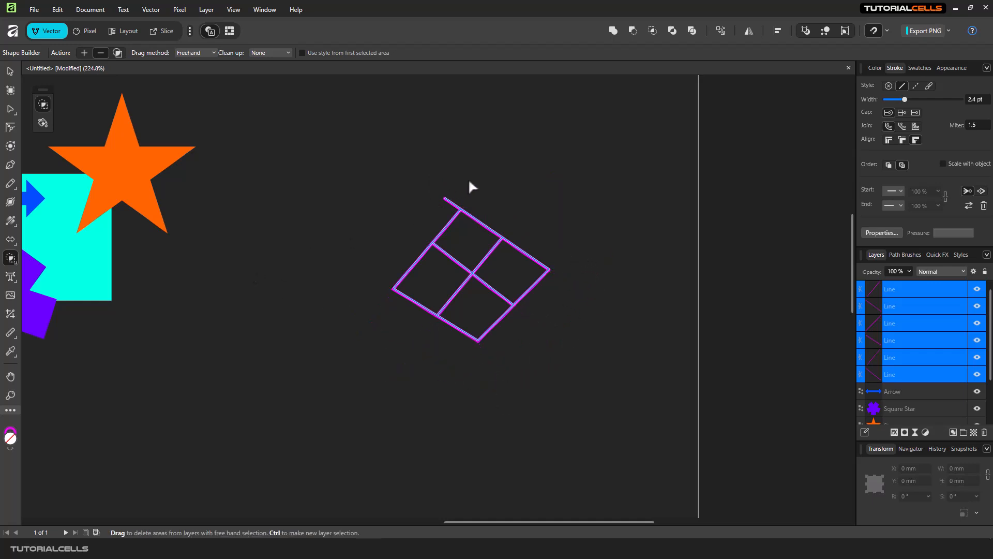
mouse_move(468, 179)
mouse_down()
mouse_move(443, 208)
mouse_move(347, 235)
mouse_move(283, 226)
mouse_up()
Step: Switch the Shape Builder action to create and build a separate shape from each of the four enclosed grid cells
click(84, 52)
click(463, 240)
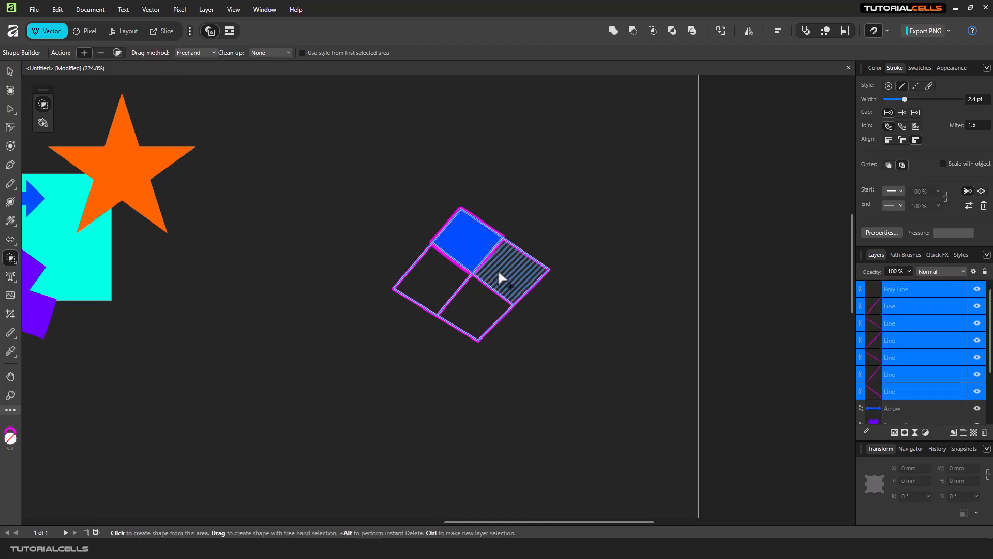
click(497, 269)
click(473, 299)
click(440, 290)
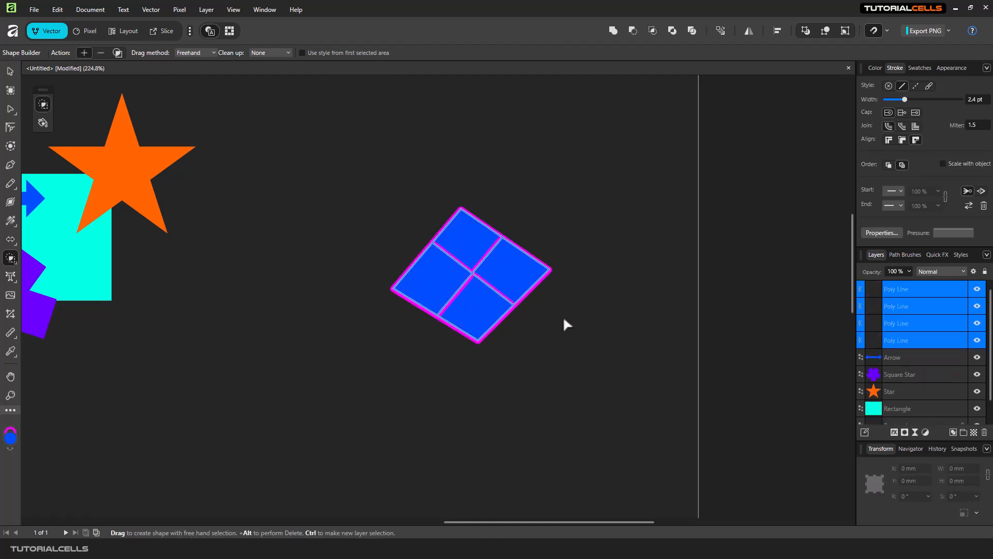
scroll(455, 293, down, 1)
drag(363, 261, 526, 272)
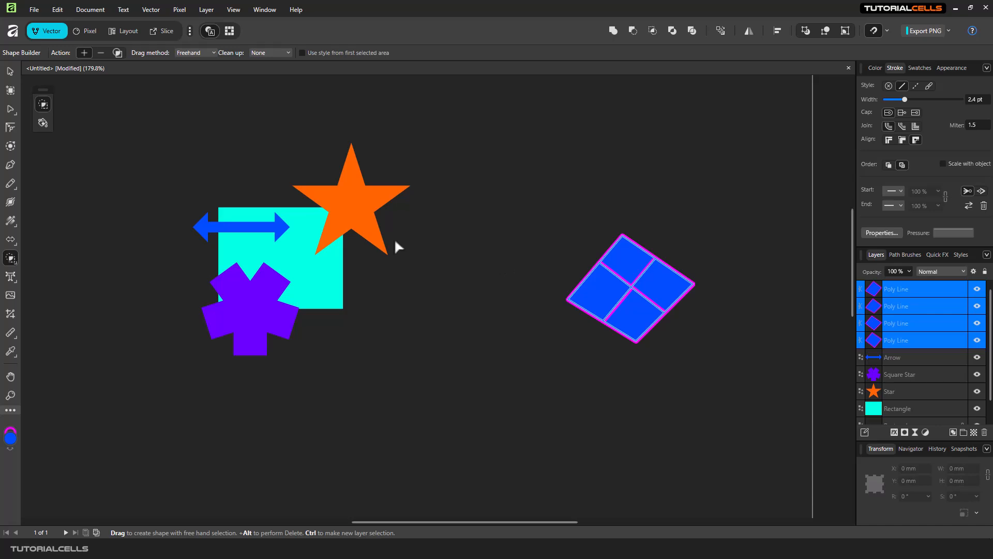
scroll(383, 235, up, 1)
drag(383, 235, 410, 236)
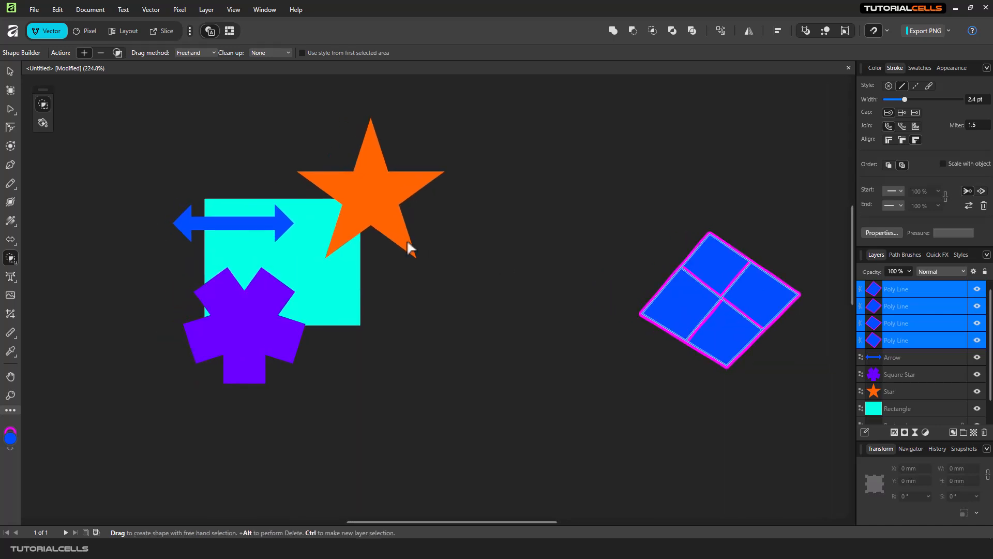